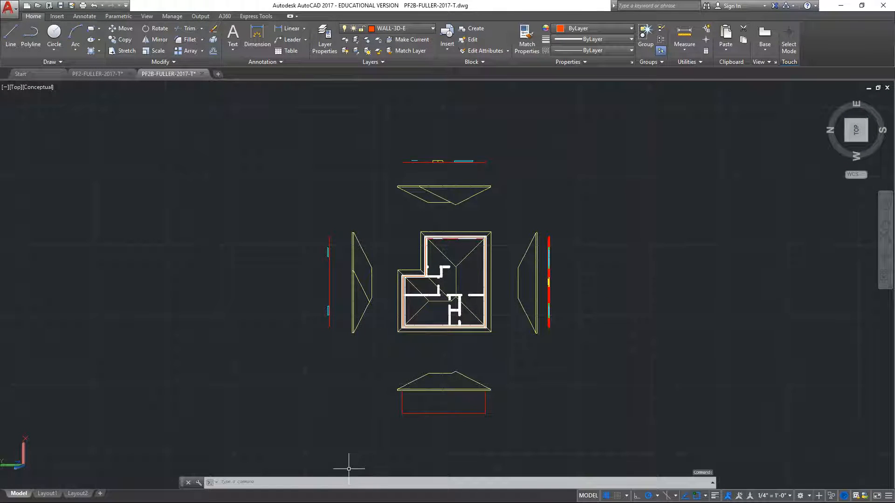
Step: Draw a vertical construction line offset 5-7/8" inward from the lower-left corner of the wall elevation on the CONS layer
click(19, 466)
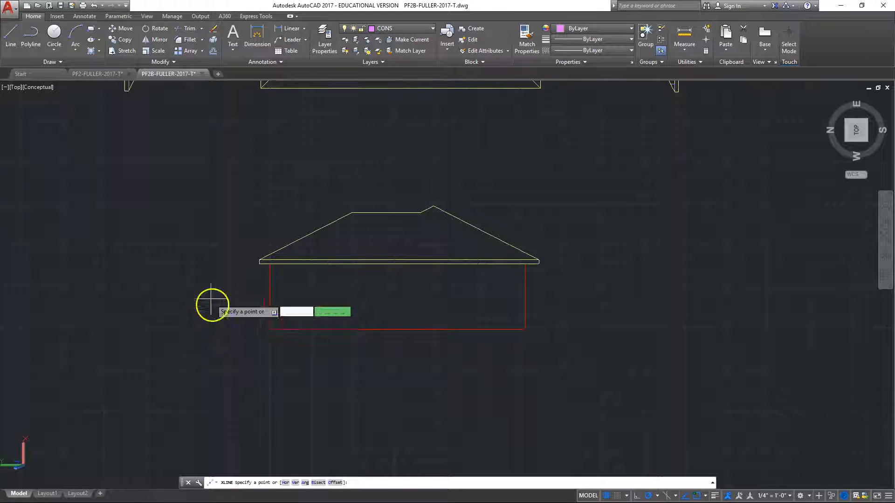
scroll(304, 305, up, 2)
middle_drag(305, 305, 369, 297)
scroll(305, 303, up, 2)
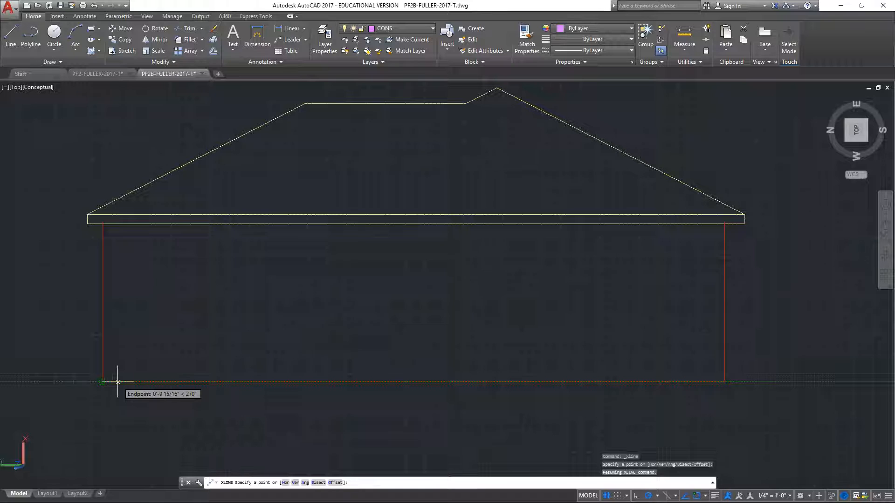
text(5-78)
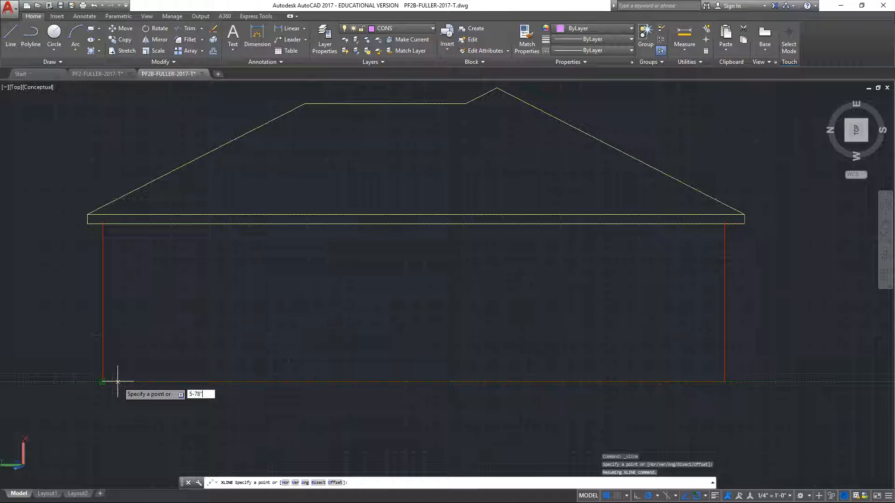
key(Return)
key(BackSpace)
text(5)
key(Return)
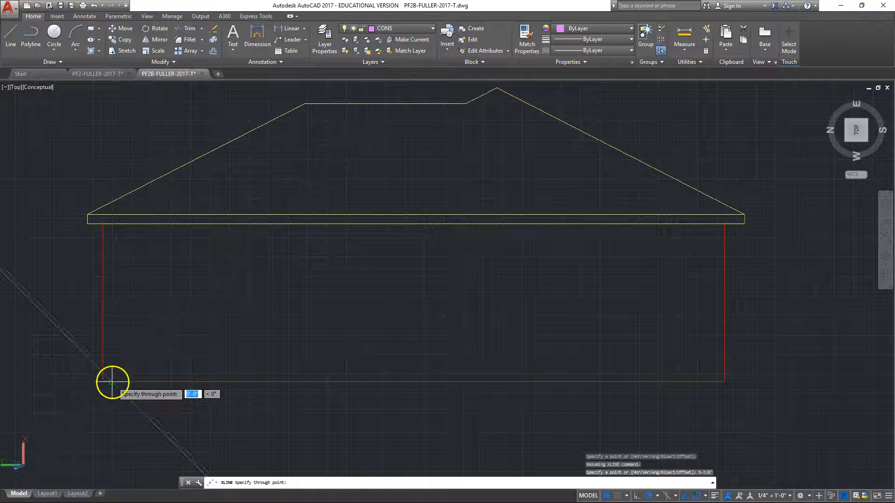
click(112, 360)
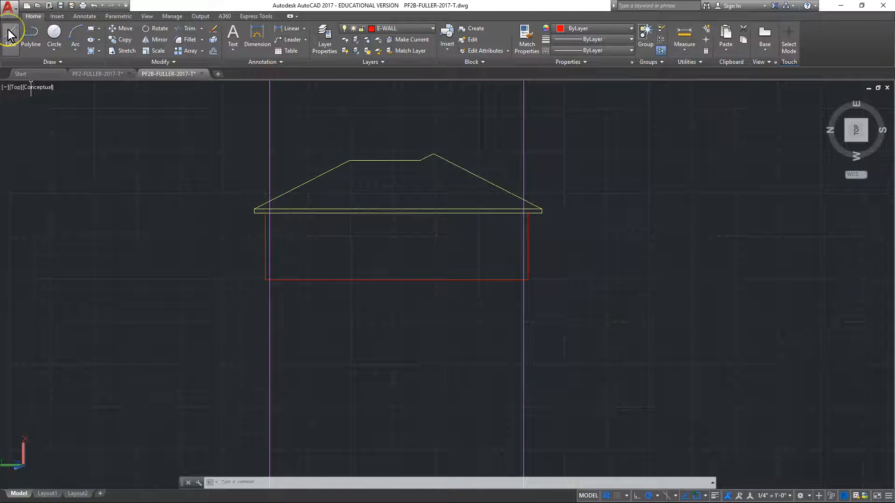
Step: Draw a horizontal line starting 25' below the elevation's lower-left wall corner and running across to the right construction line
click(10, 34)
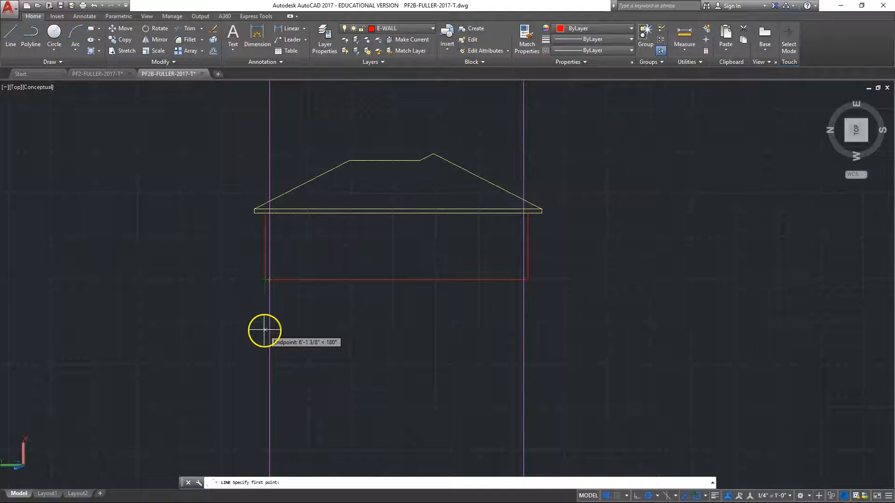
text(25)
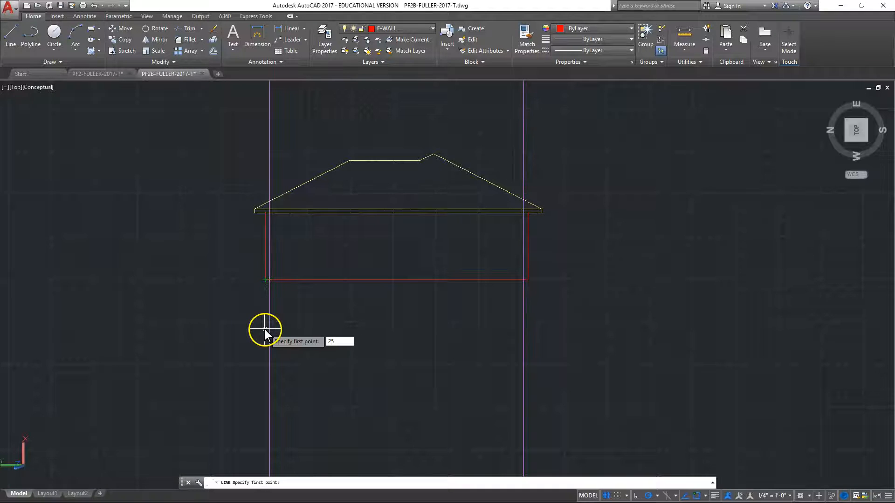
key(Return)
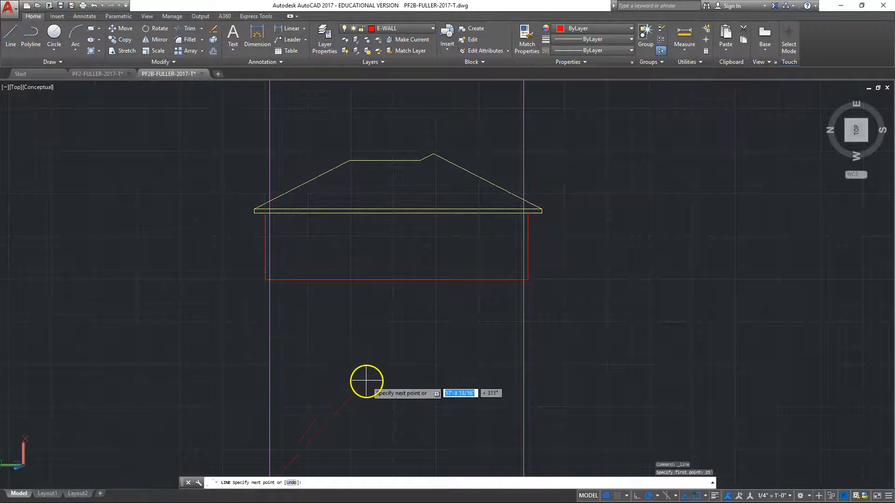
scroll(367, 381, down, 2)
middle_drag(366, 379, 289, 379)
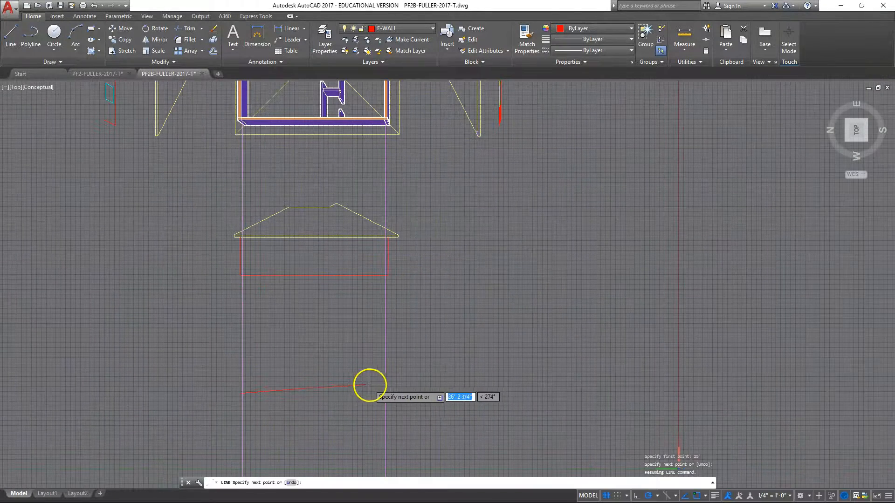
click(386, 394)
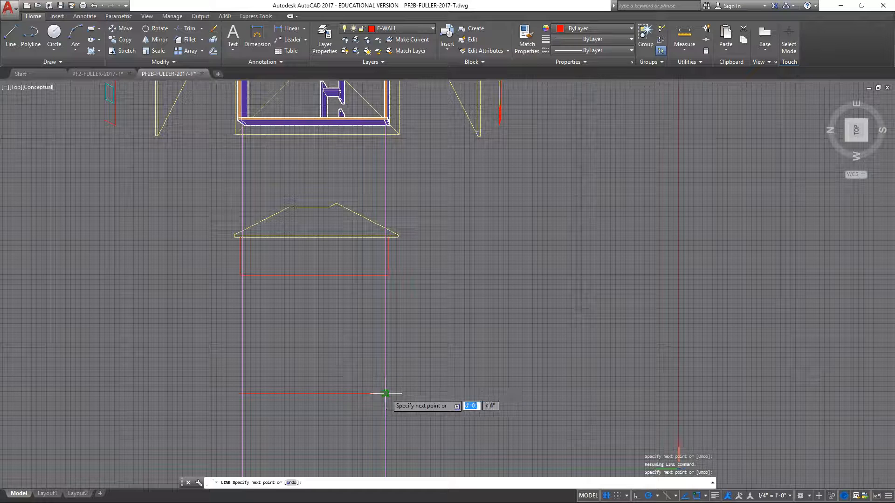
key(Escape)
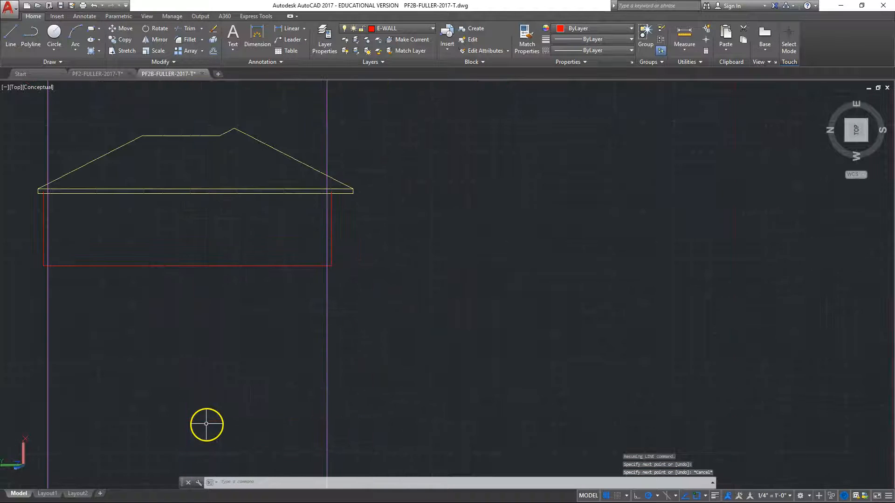
Step: Offset the new horizontal line 1-1/2" upward to form the bottom plate
middle_drag(208, 419, 272, 314)
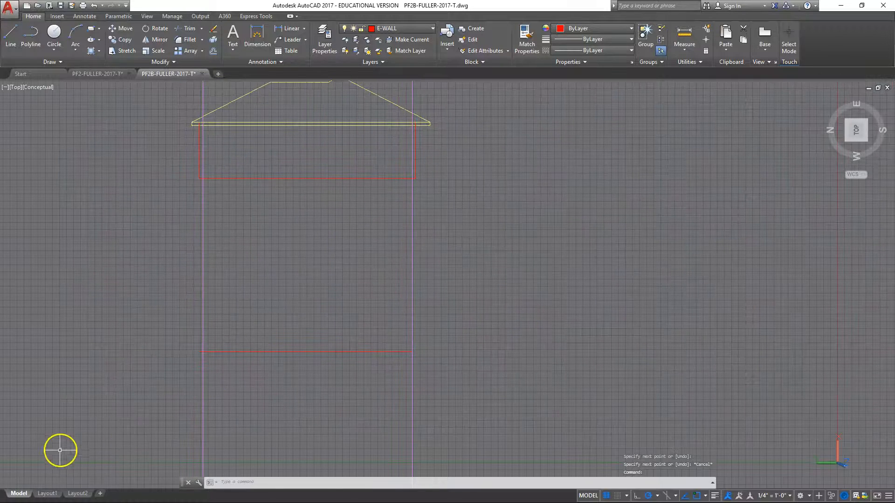
click(214, 49)
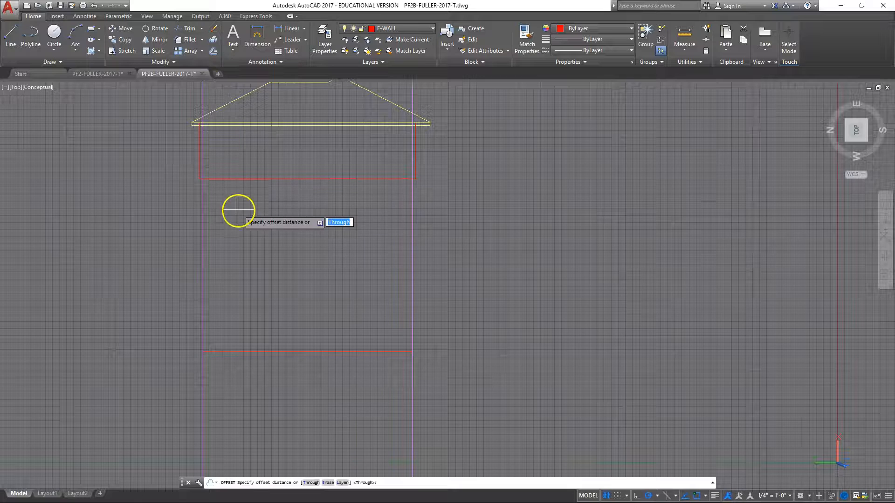
text(1-1/2)
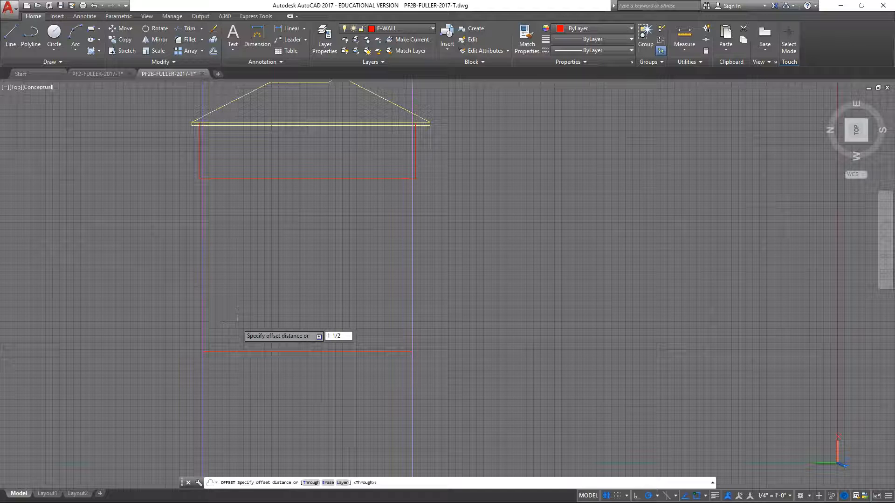
text(")
key(Return)
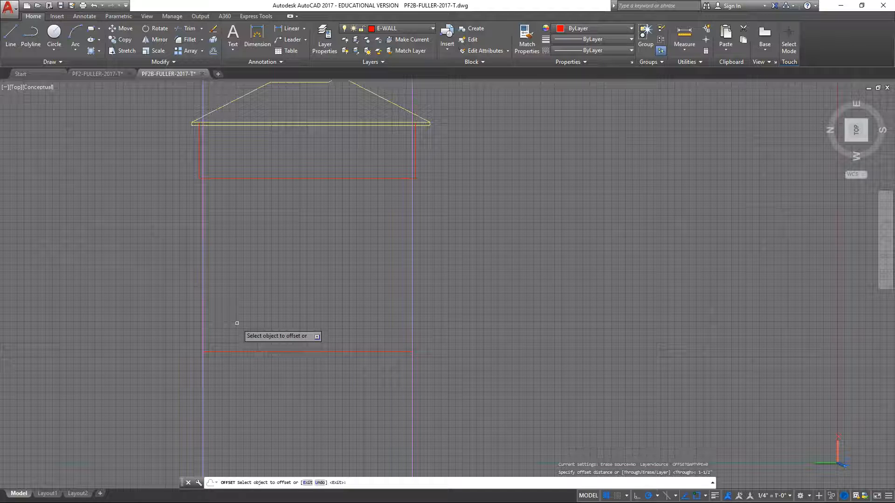
click(252, 351)
click(251, 343)
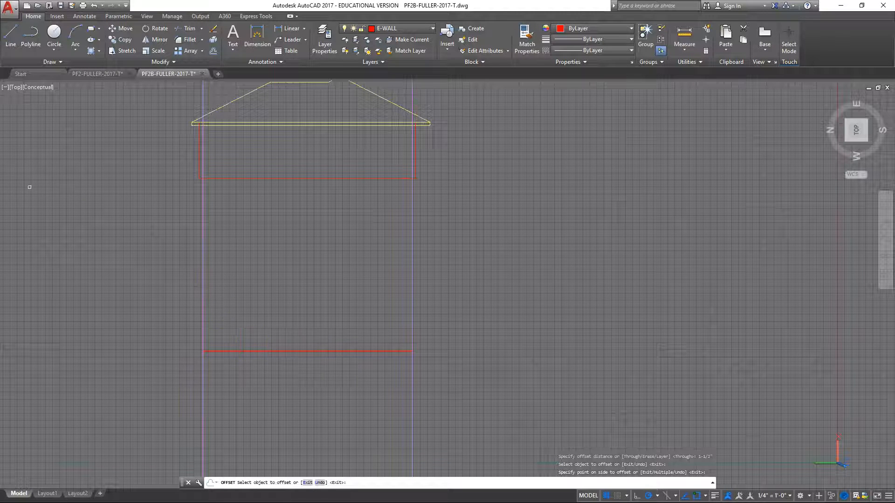
Step: Offset the lowest line of the bottom plate 8' upward to set the top of the wall
click(186, 320)
mouse_move(189, 322)
middle_down()
mouse_move(325, 316)
mouse_move(310, 350)
middle_up()
scroll(319, 326, up, 2)
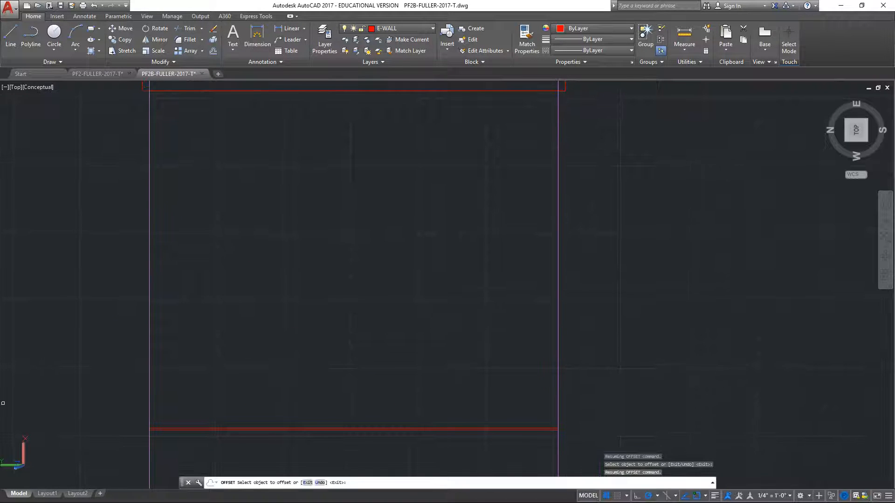
click(18, 475)
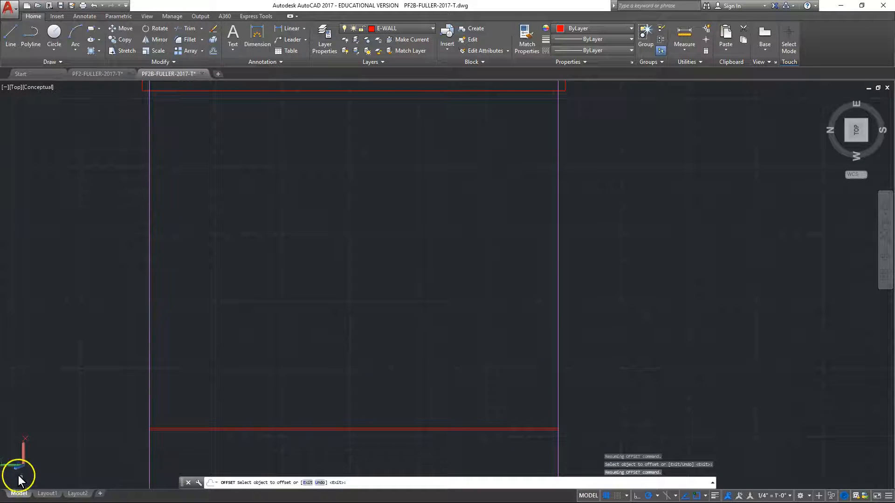
click(260, 356)
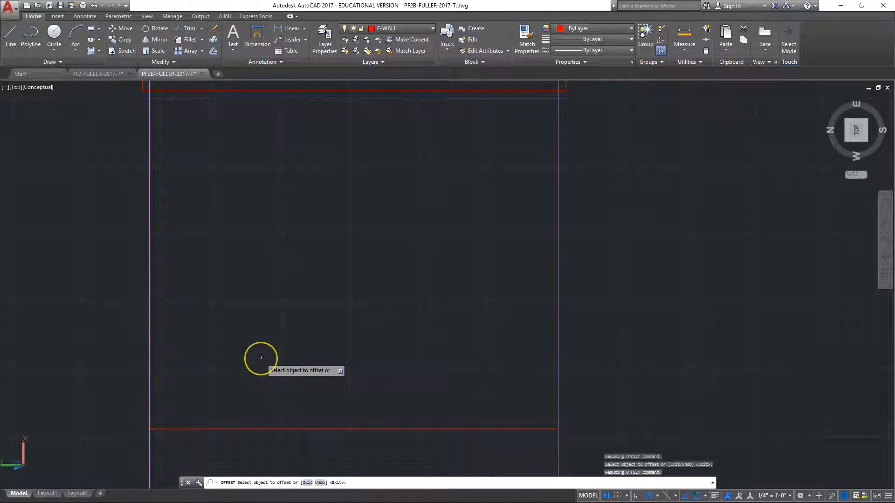
click(277, 419)
click(278, 432)
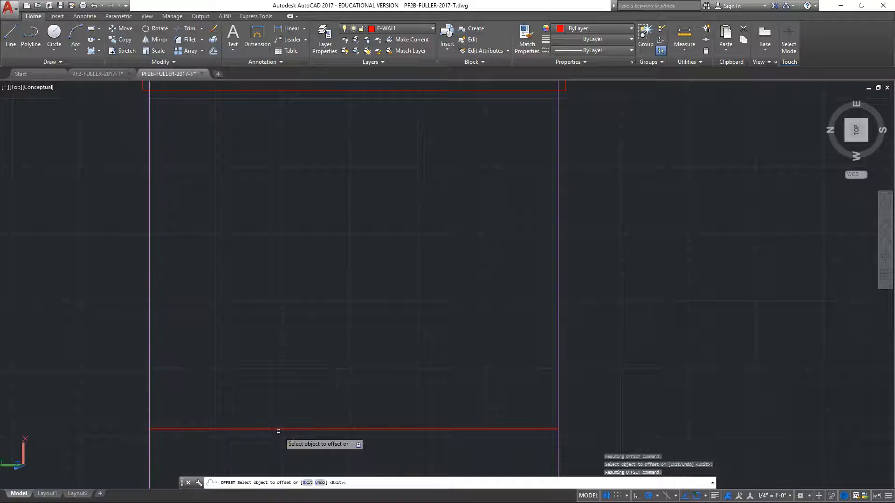
click(278, 431)
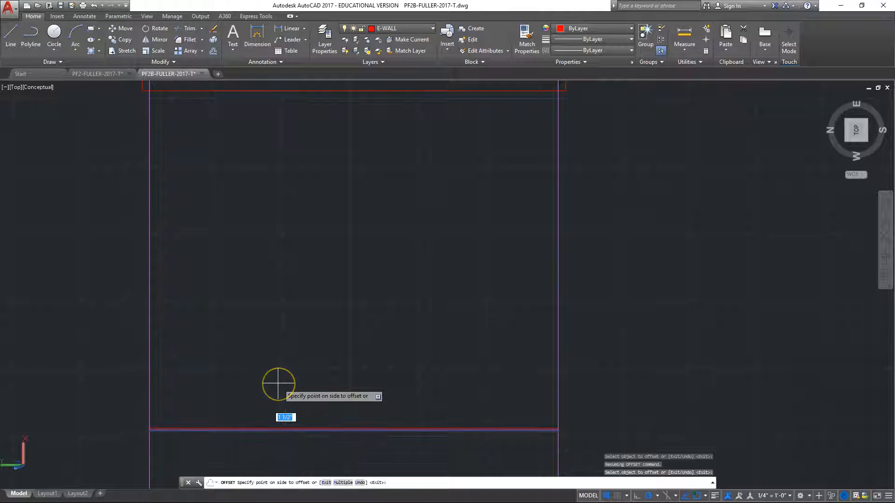
text(8)
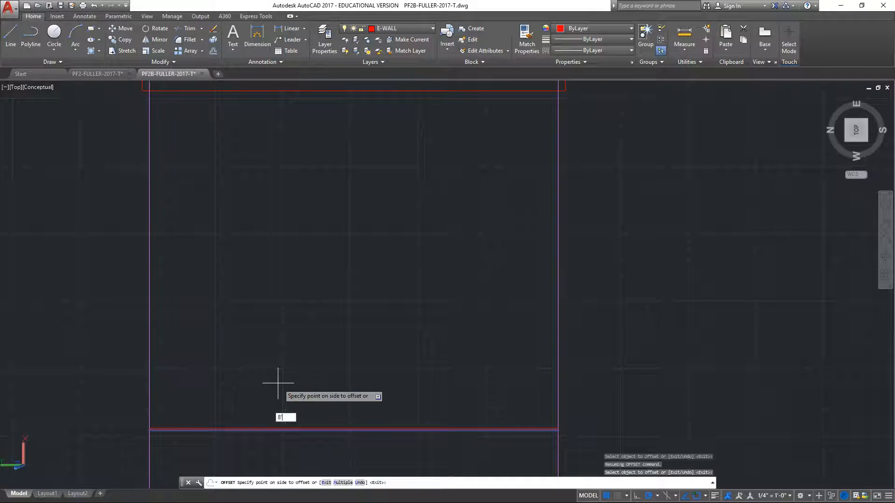
key(Return)
click(288, 365)
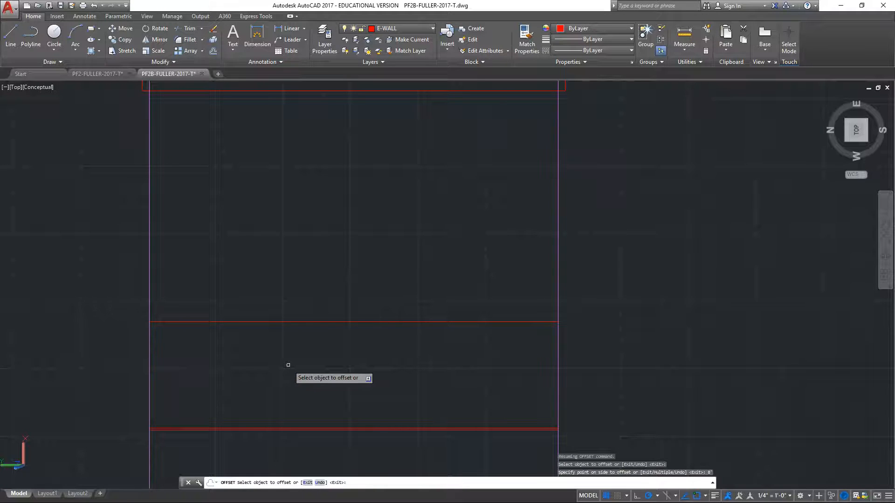
Step: Offset the upper wall line 1-1/2" downward twice to form the two top plates
click(322, 321)
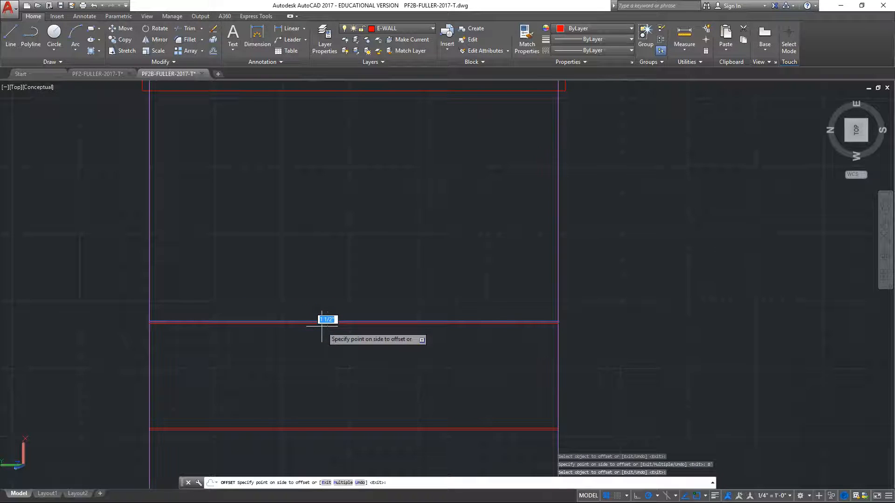
click(323, 326)
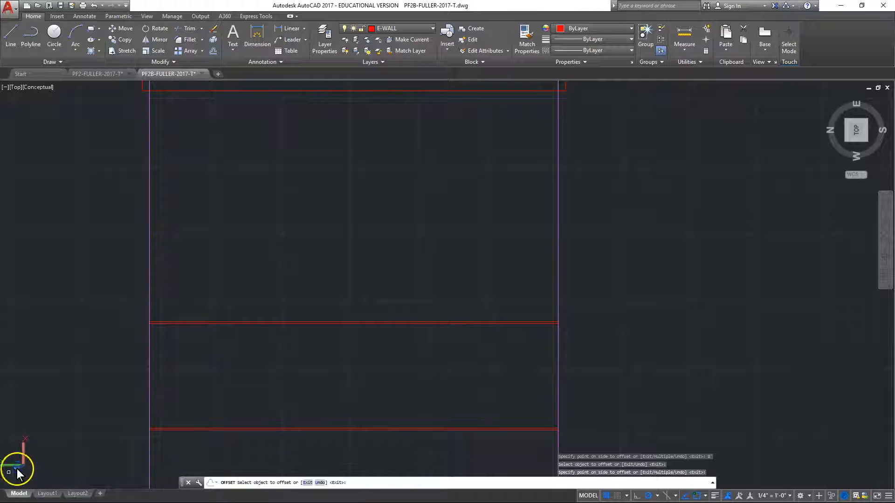
click(337, 323)
click(339, 333)
scroll(336, 350, up, 2)
middle_drag(343, 344, 390, 268)
middle_drag(321, 342, 385, 292)
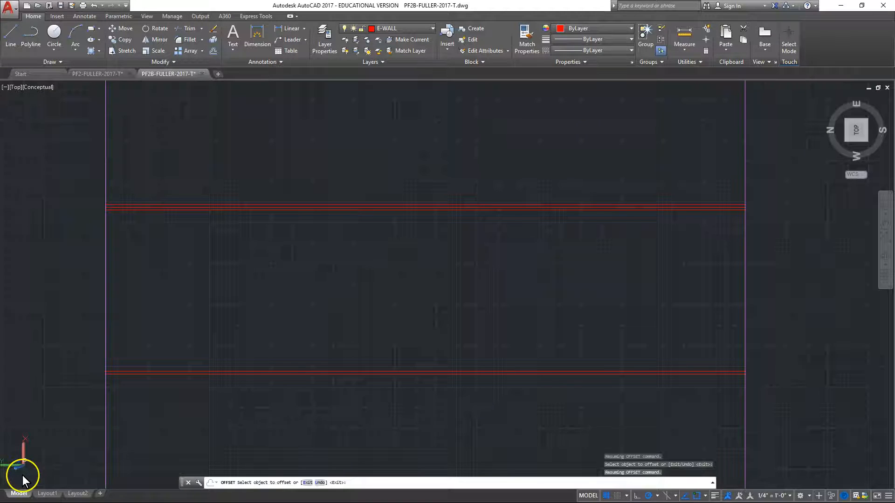
scroll(90, 324, up, 2)
key(Escape)
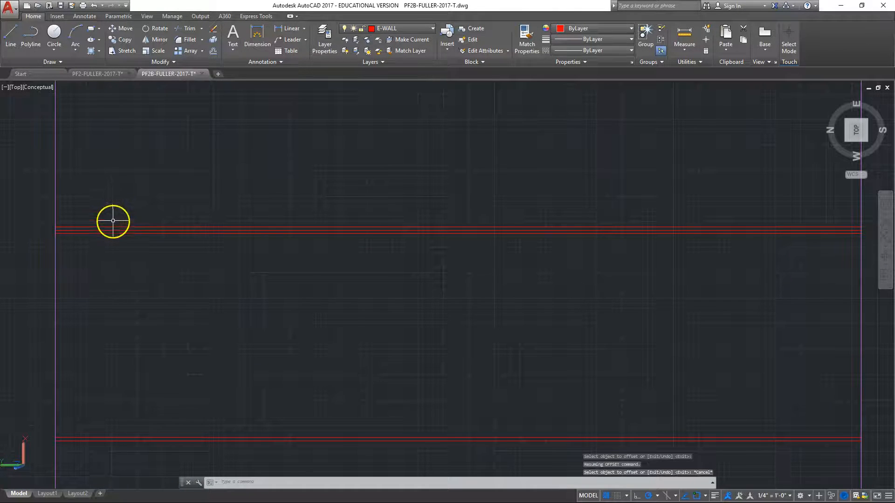
Step: Shorten the uppermost plate line by stretching its left endpoint 3-1/2" inward
click(116, 227)
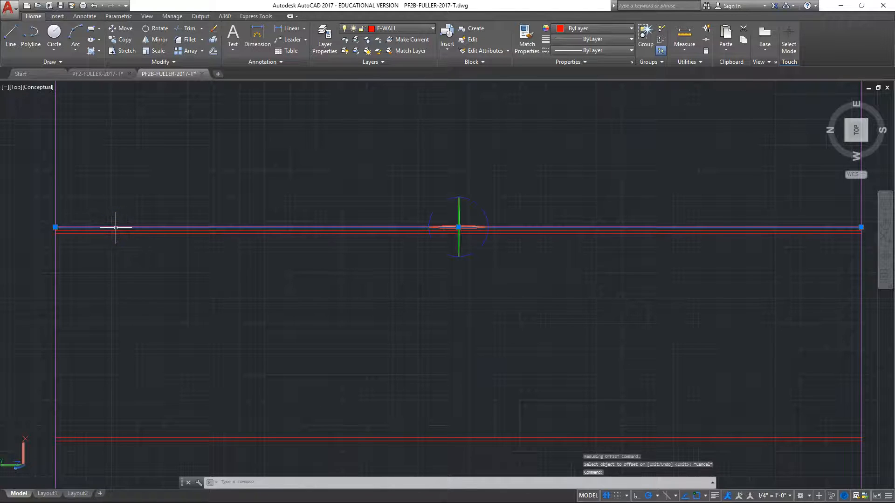
click(55, 227)
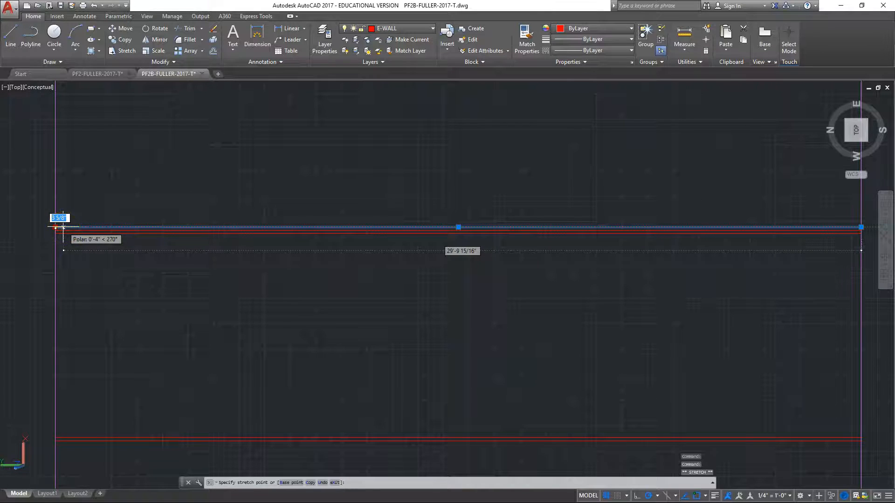
text(3-1/)
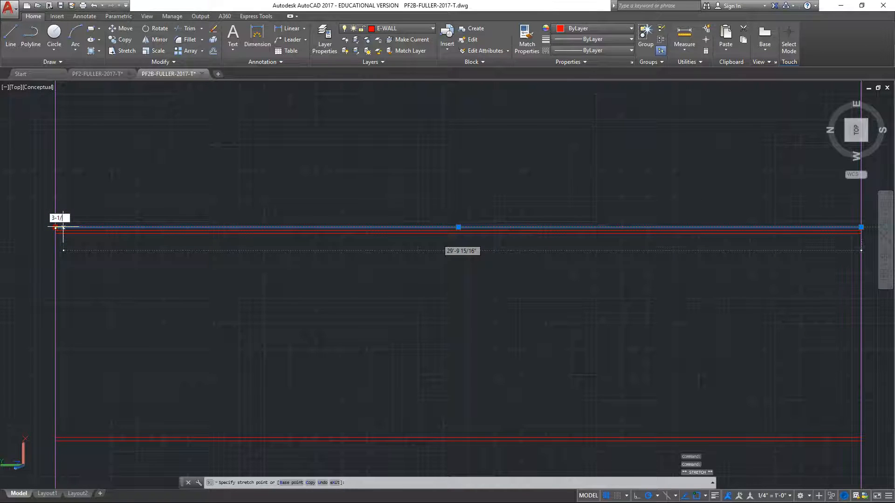
text(2)
key(Return)
mouse_move(62, 228)
key(Escape)
middle_drag(270, 284, 252, 291)
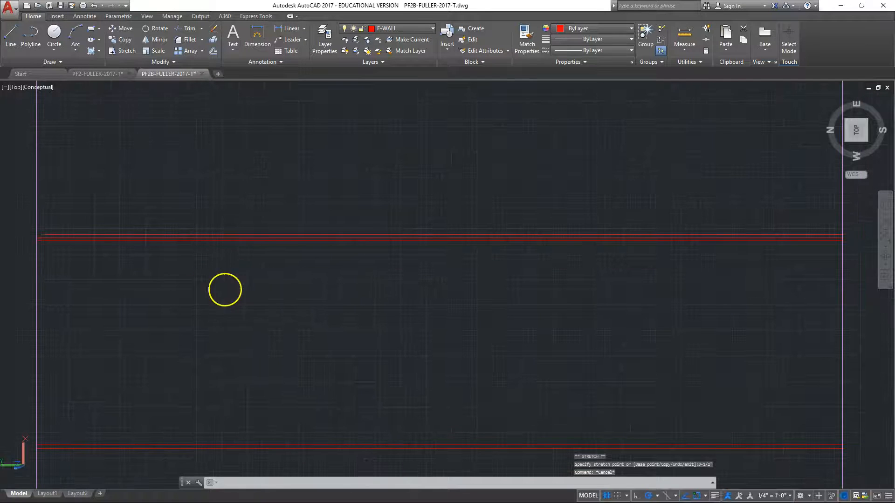
Step: Draw a short vertical line closing the upper top plate from its shortened left end down to the line below
click(11, 34)
click(44, 234)
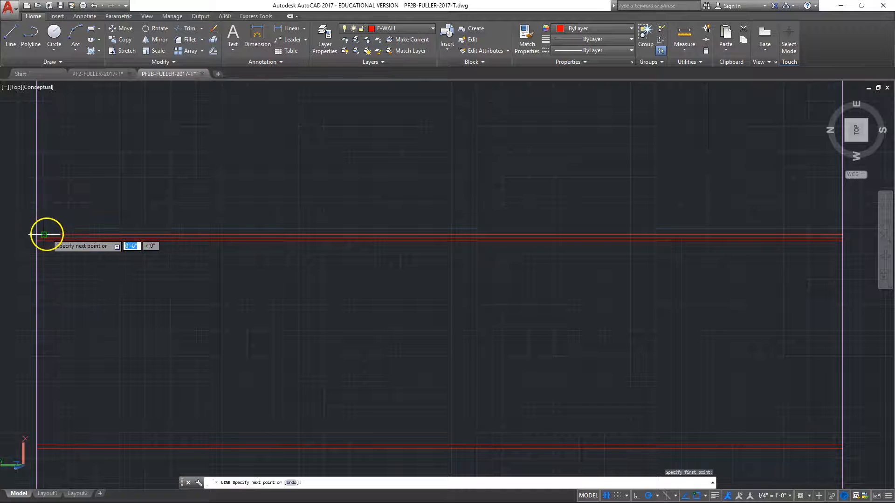
click(43, 238)
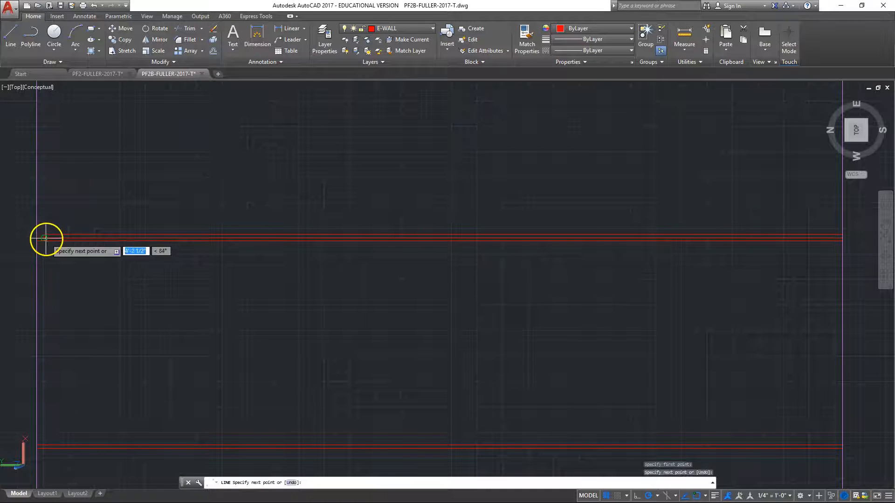
key(Escape)
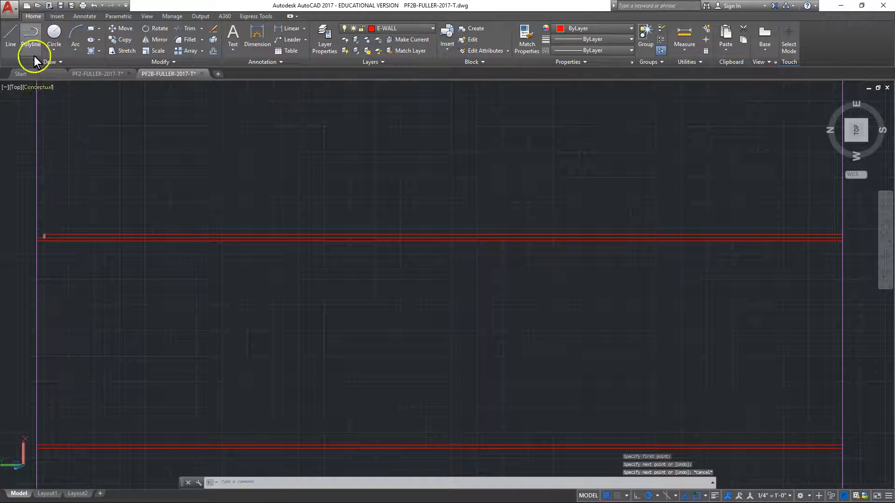
Step: Close the left ends of the lower top plate and the bottom plate with short vertical lines
key(space)
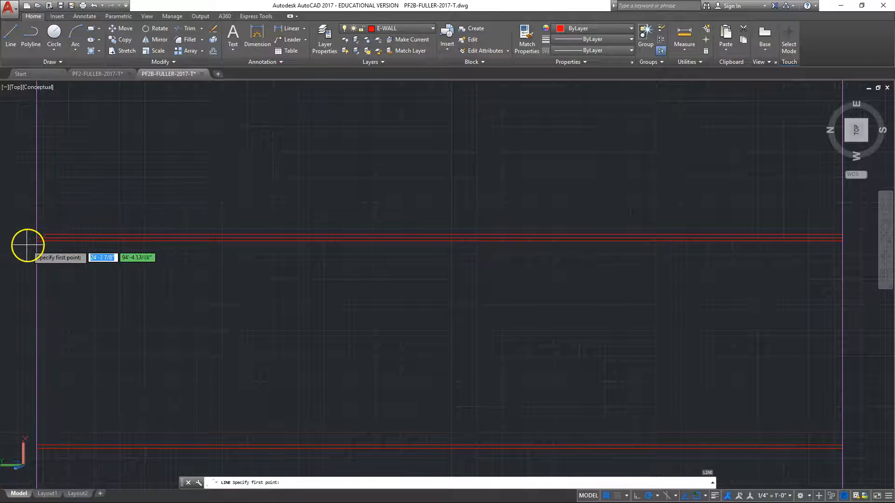
key(Escape)
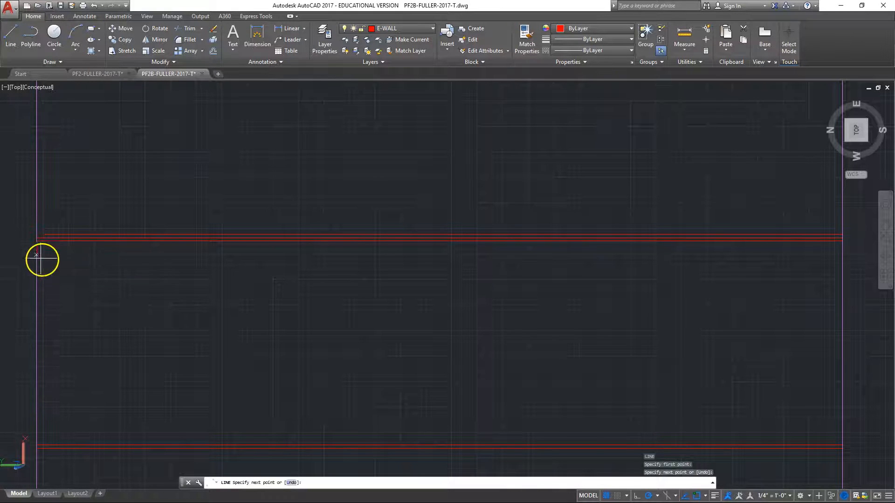
key(space)
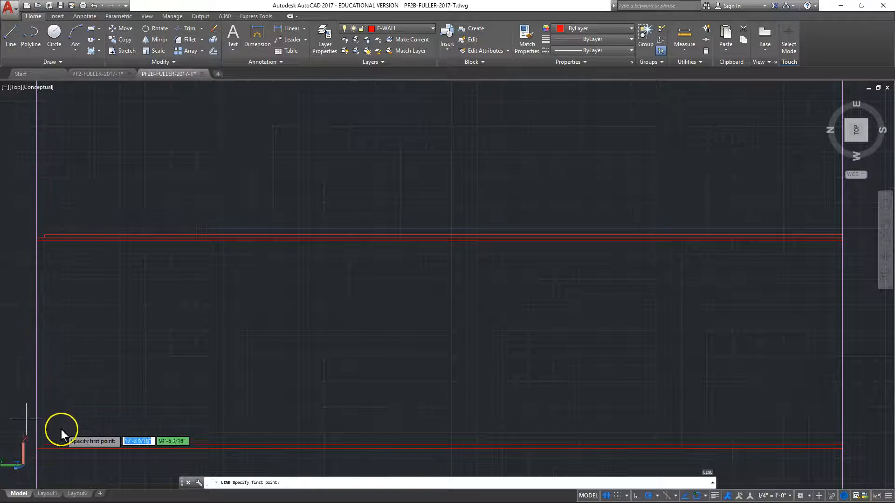
click(37, 440)
key(Escape)
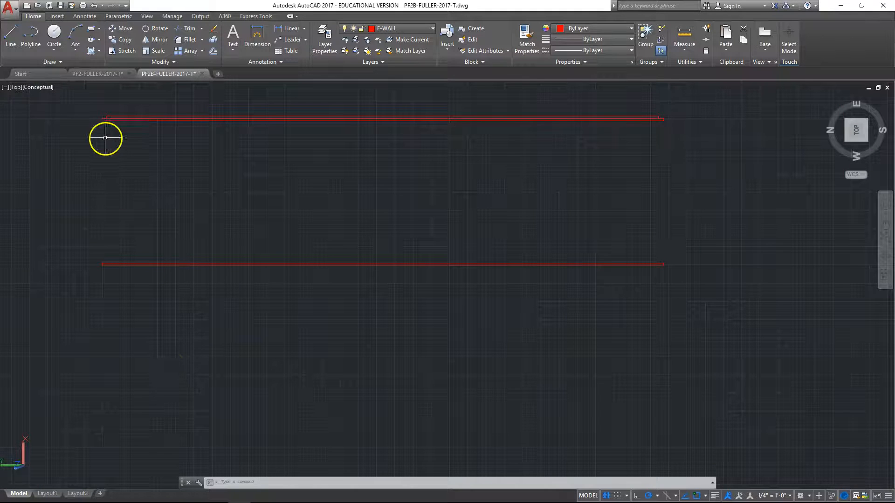
Step: Draw a vertical line at the left end of the wall from the underside of the top plates to the top of the bottom plate
click(10, 39)
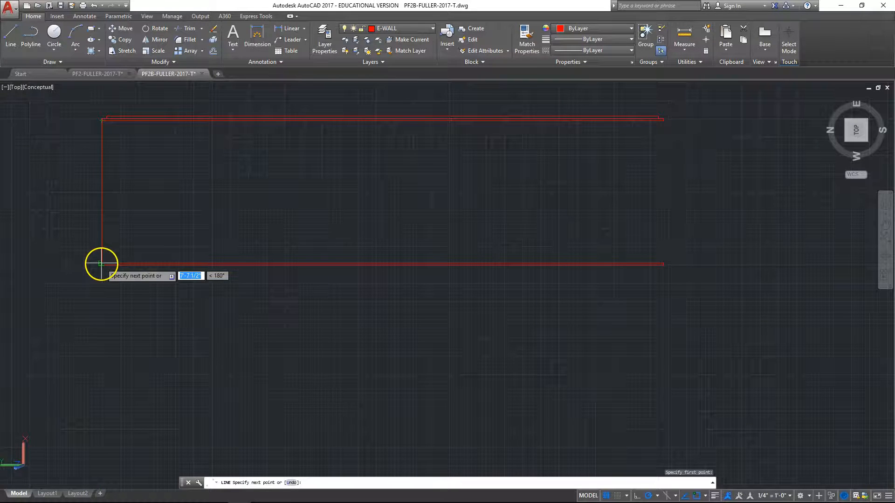
scroll(101, 262, up, 4)
middle_drag(100, 260, 491, 293)
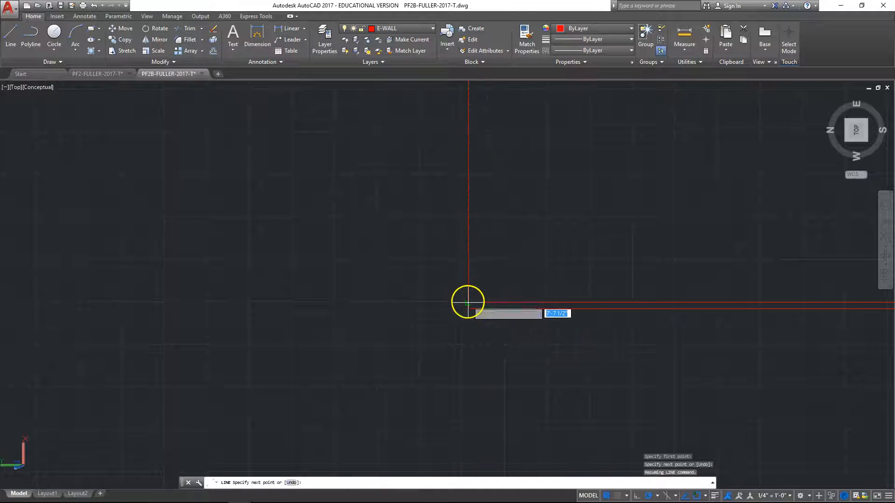
click(468, 303)
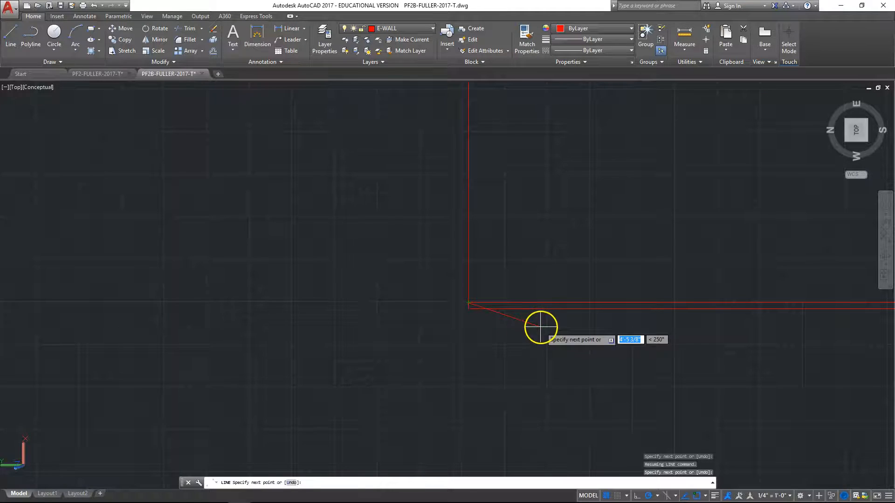
key(Escape)
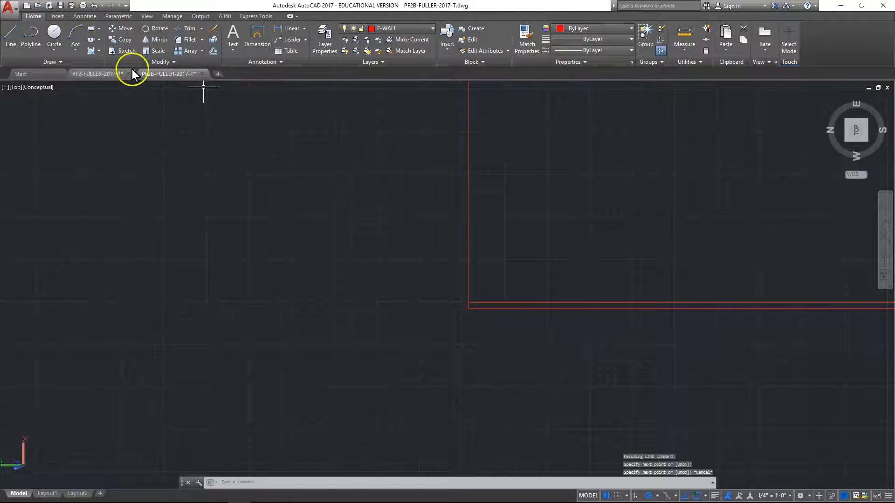
Step: Offset the left vertical line 1-1/2" inward to form the first stud
click(215, 51)
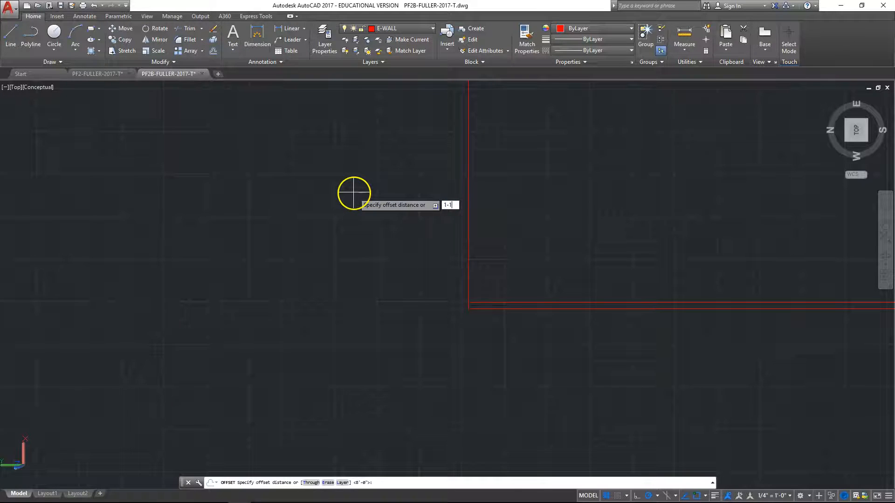
text(1-1/2")
key(Return)
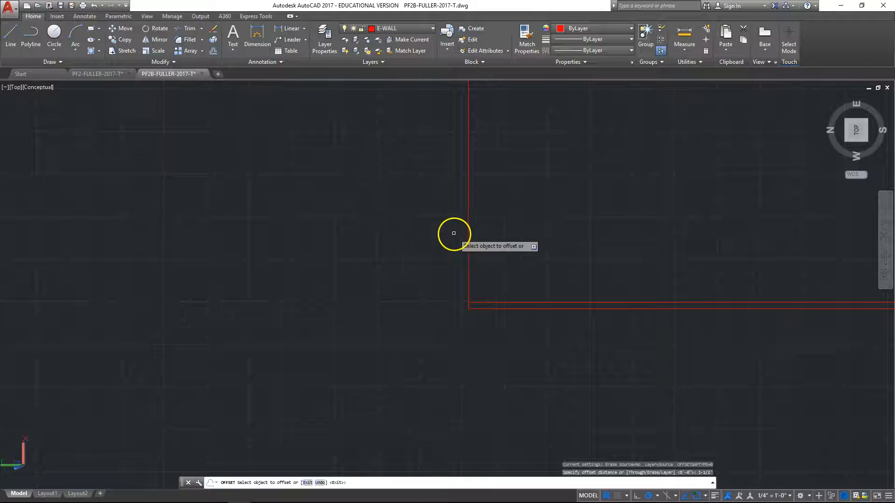
click(468, 238)
click(487, 245)
scroll(489, 261, down, 2)
mouse_move(565, 265)
middle_down()
mouse_move(409, 306)
mouse_move(245, 307)
middle_up()
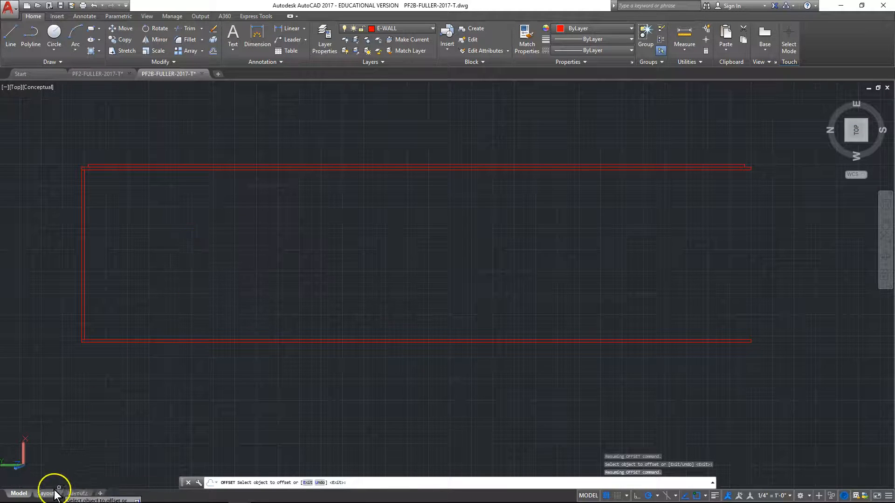
scroll(44, 344, down, 1)
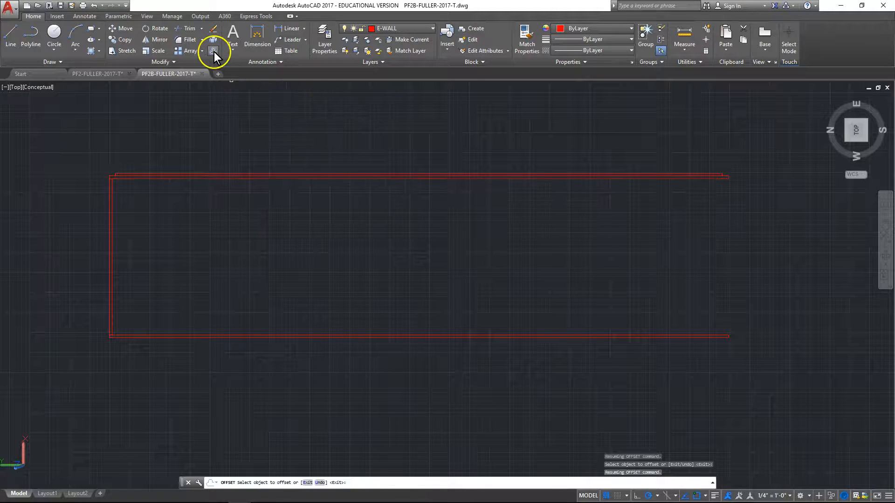
Step: Rotate the whole wall frame 90° counterclockwise about the right end of the bottom plate
click(155, 27)
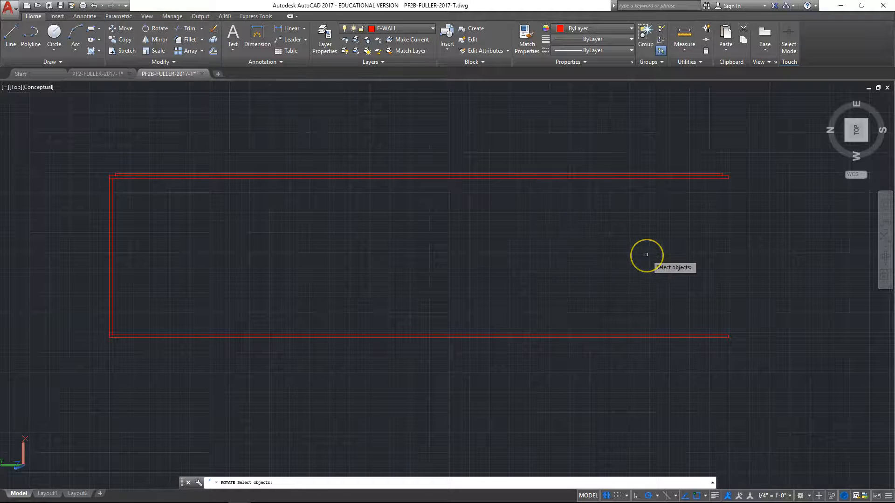
click(758, 143)
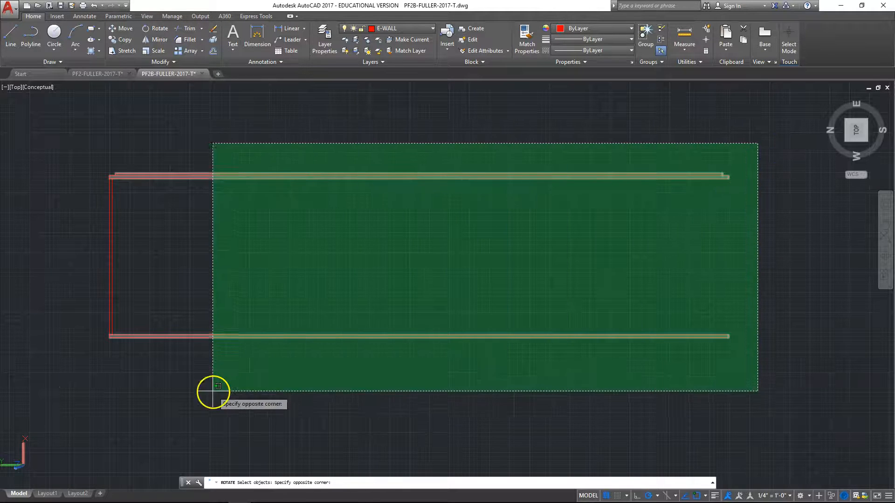
click(75, 389)
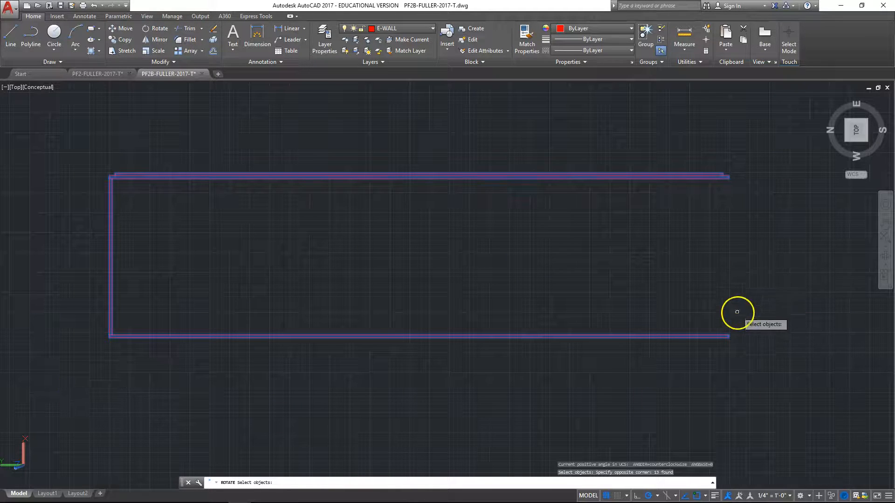
key(Return)
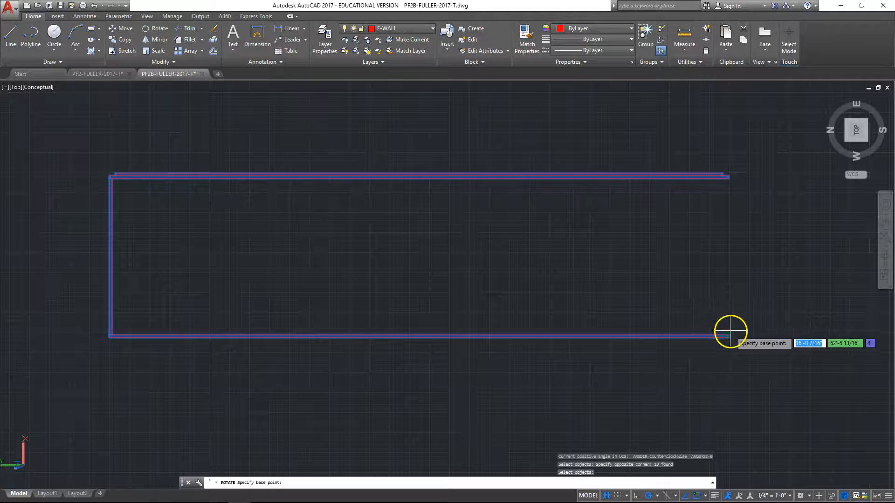
click(729, 335)
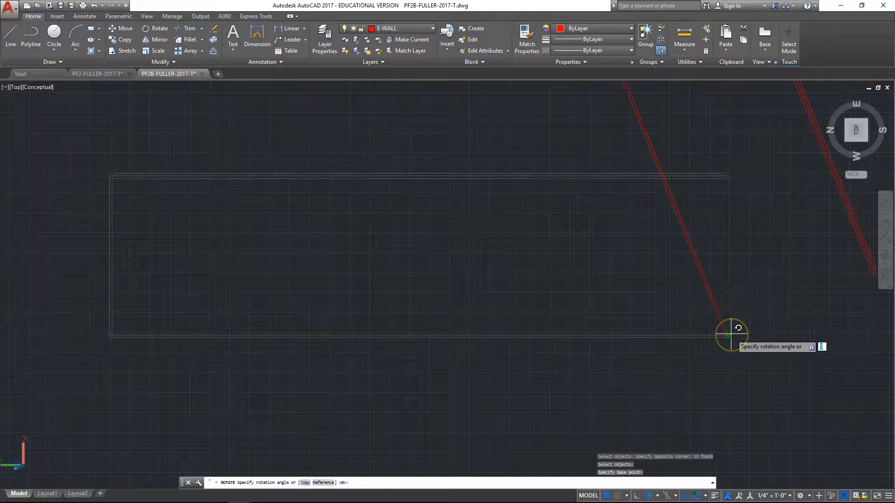
click(693, 334)
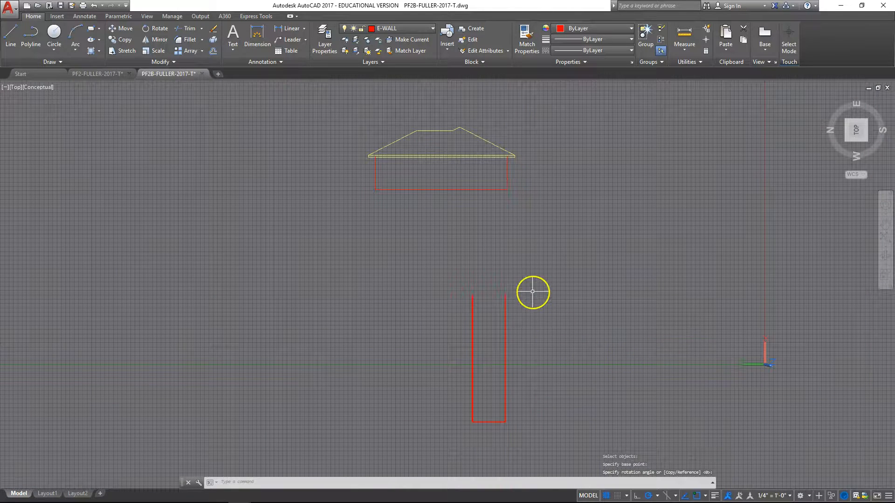
Step: Turn the top view a quarter turn so north faces up, with the wall frame filling the view
middle_drag(663, 369, 525, 282)
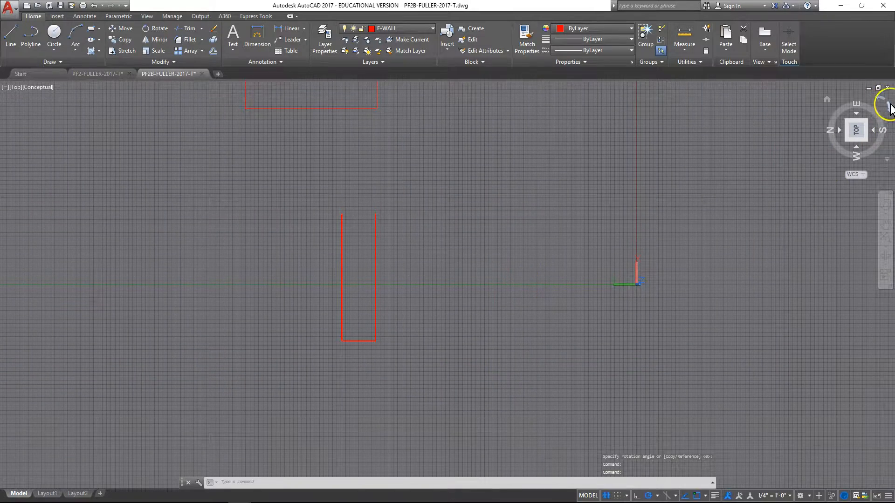
click(890, 112)
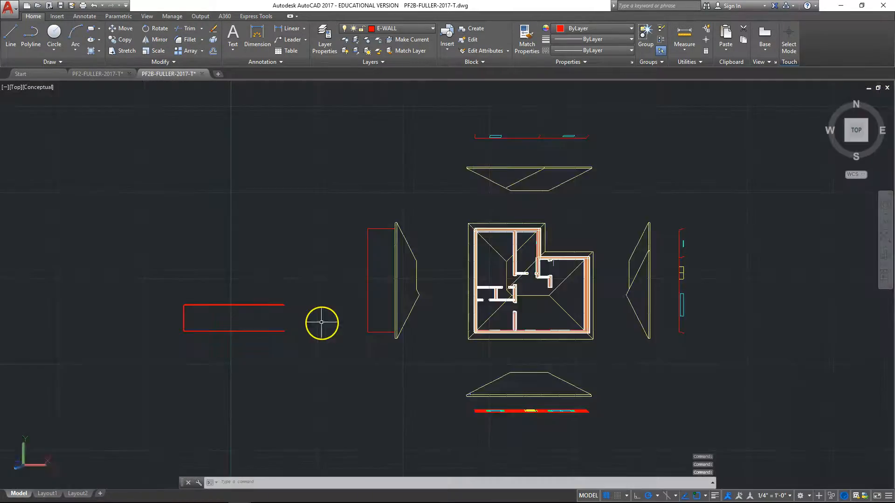
middle_drag(330, 320, 540, 344)
scroll(416, 372, up, 4)
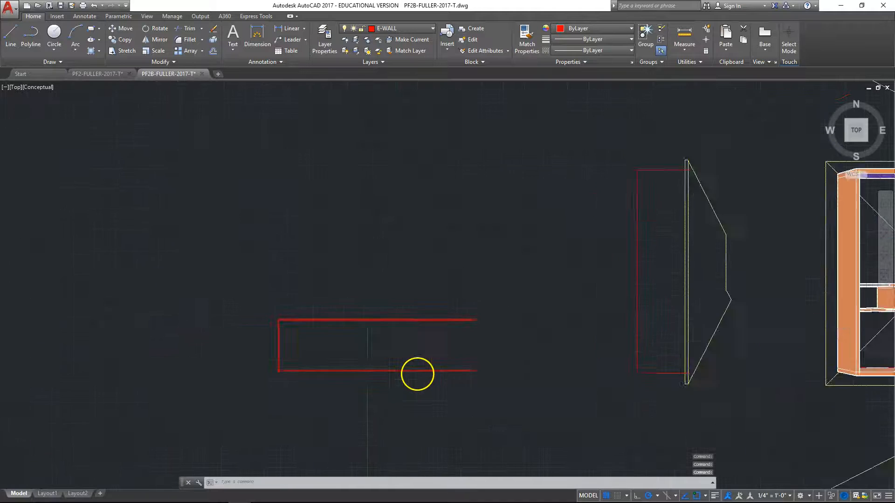
mouse_move(417, 372)
middle_down()
mouse_move(477, 317)
mouse_move(485, 247)
middle_up()
scroll(454, 295, up, 4)
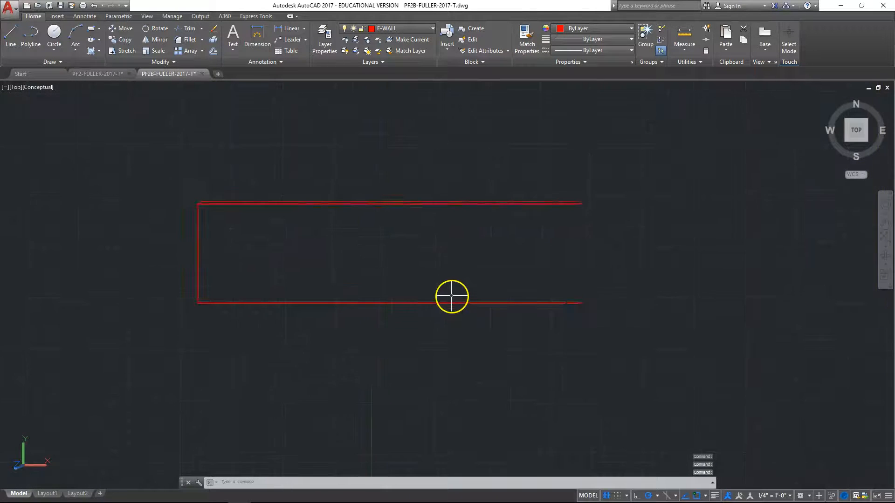
middle_drag(451, 295, 516, 335)
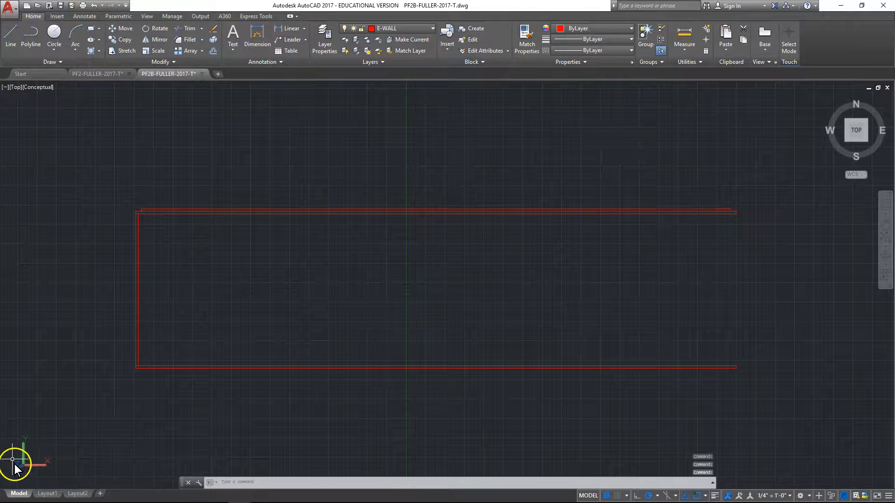
Step: Create a rectangular array of the left stud's two lines with a single row
click(213, 131)
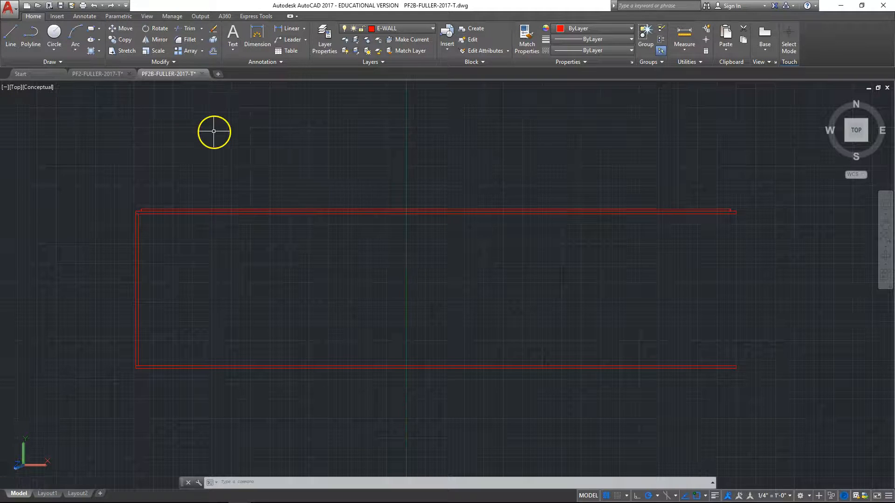
click(155, 76)
click(185, 51)
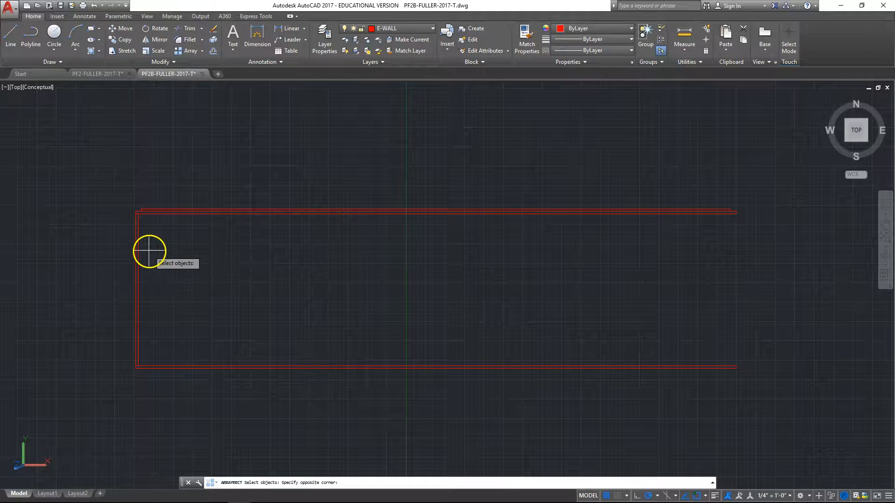
click(120, 287)
key(Return)
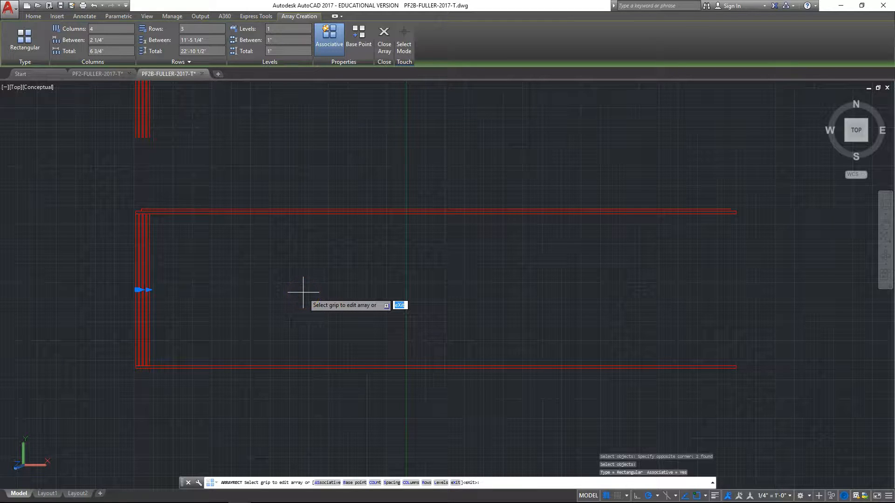
key(Return)
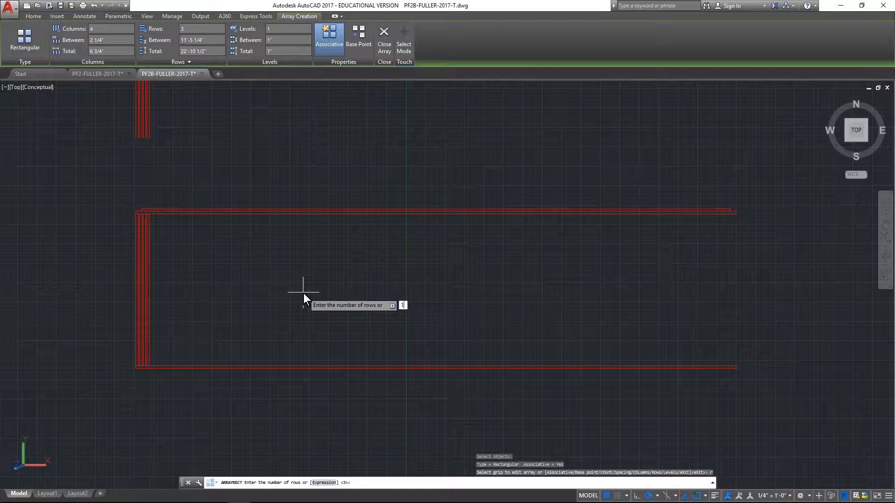
key(Return)
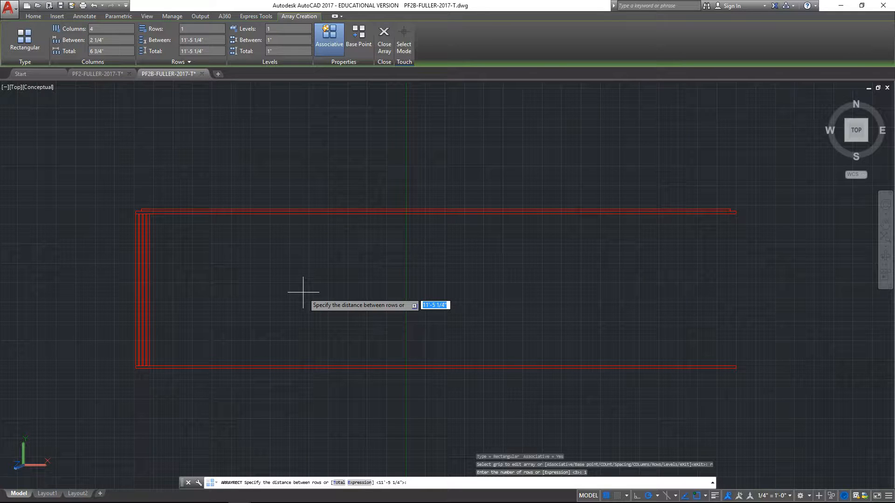
key(Return)
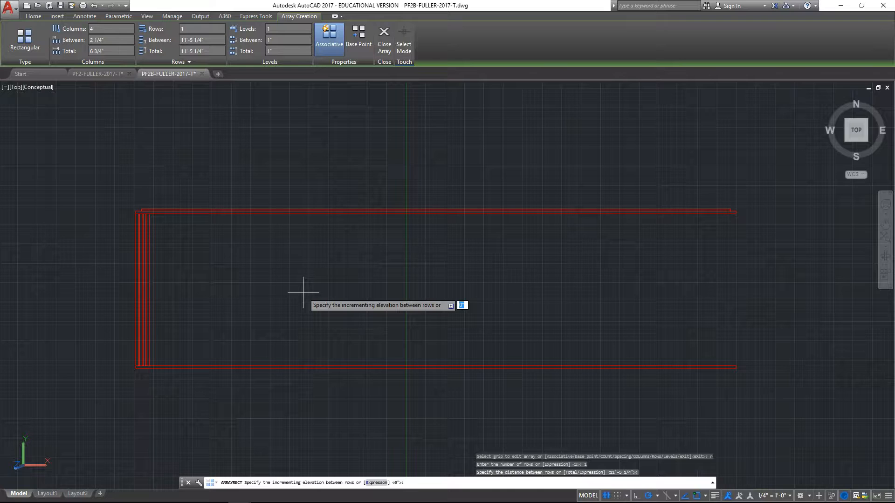
key(Return)
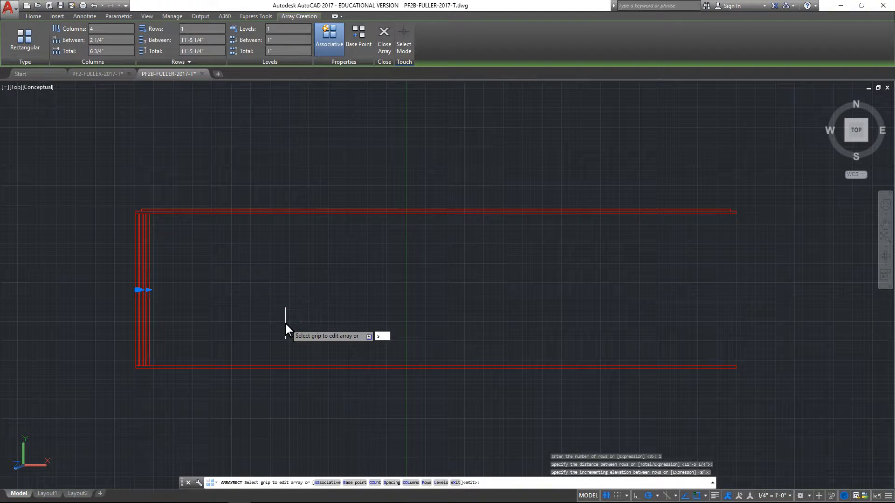
Step: Set the stud array's column spacing to 16" and stretch it to 23 columns along the length of the wall
key(Return)
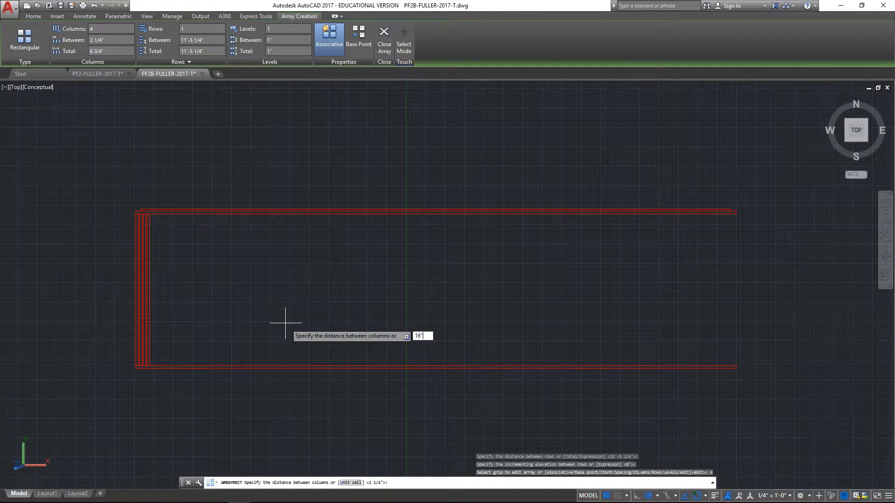
key(Return)
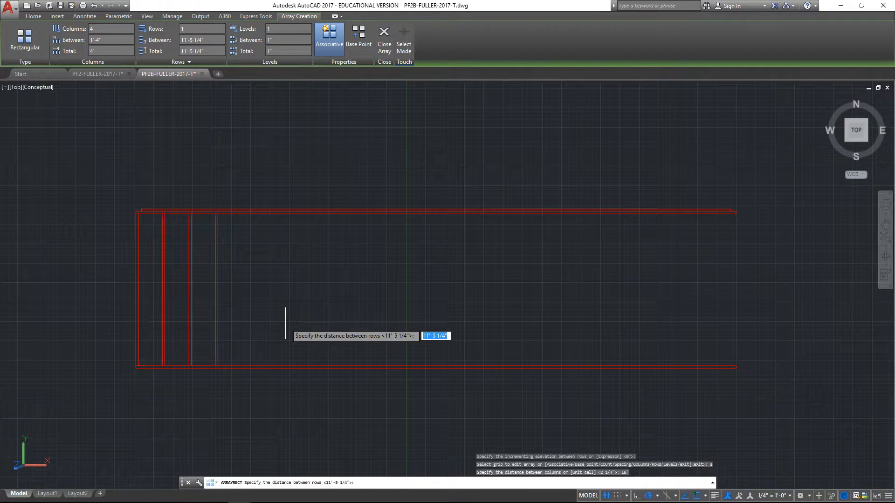
click(218, 298)
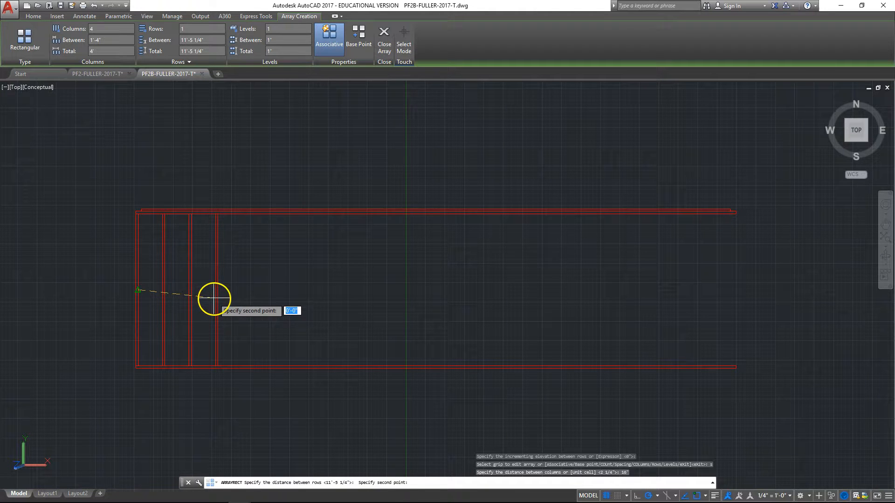
key(Escape)
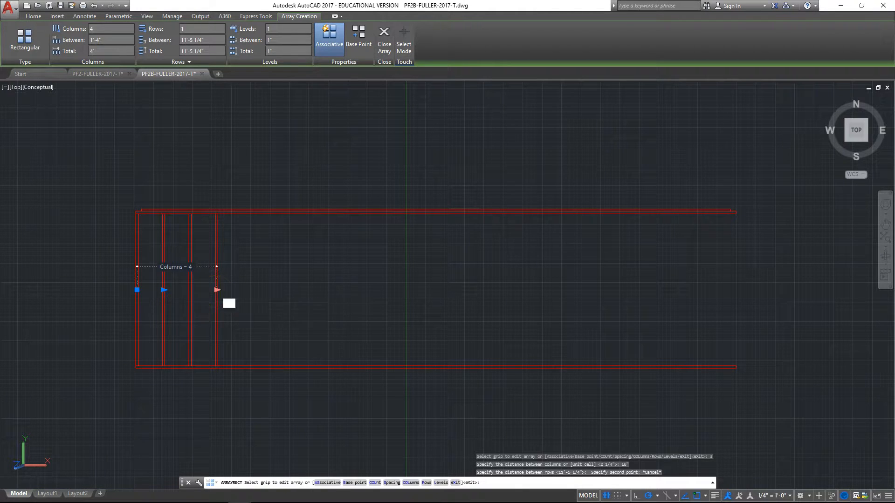
click(217, 290)
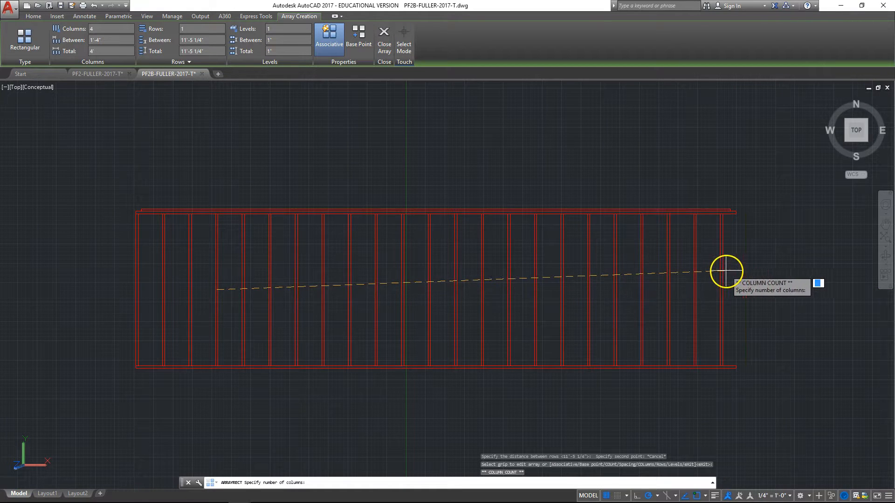
click(722, 271)
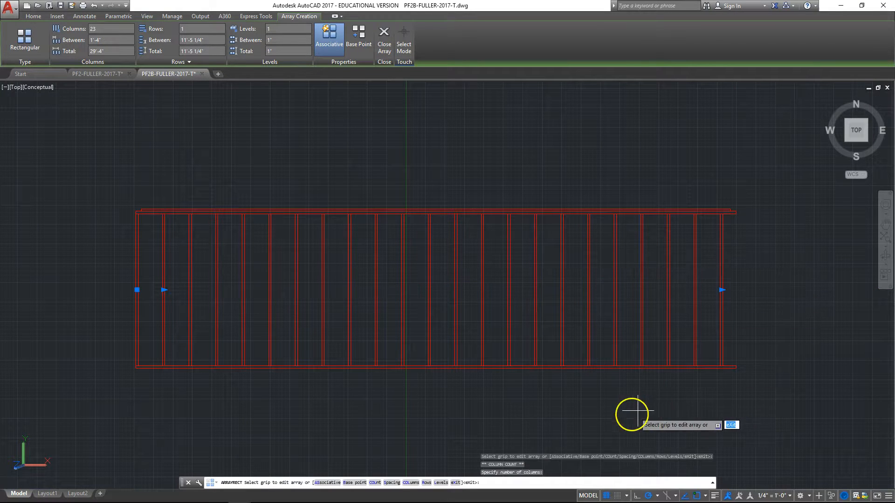
key(Escape)
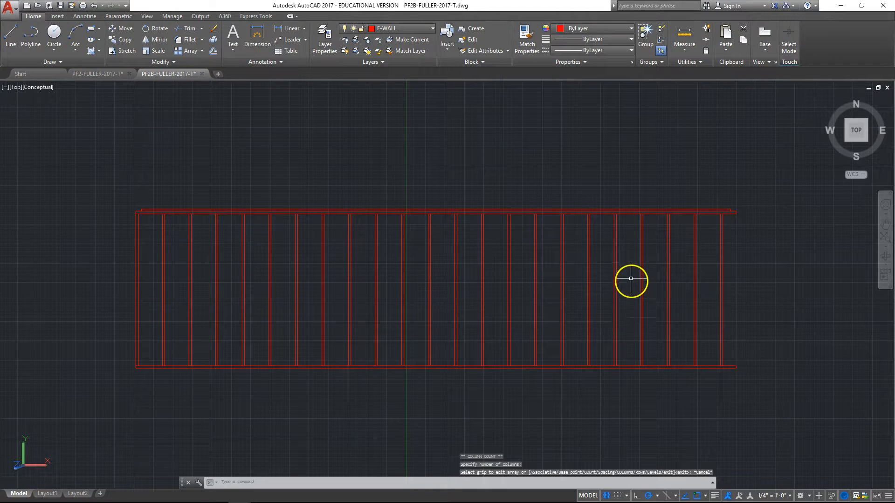
Step: Explode the stud array into individual lines
click(761, 272)
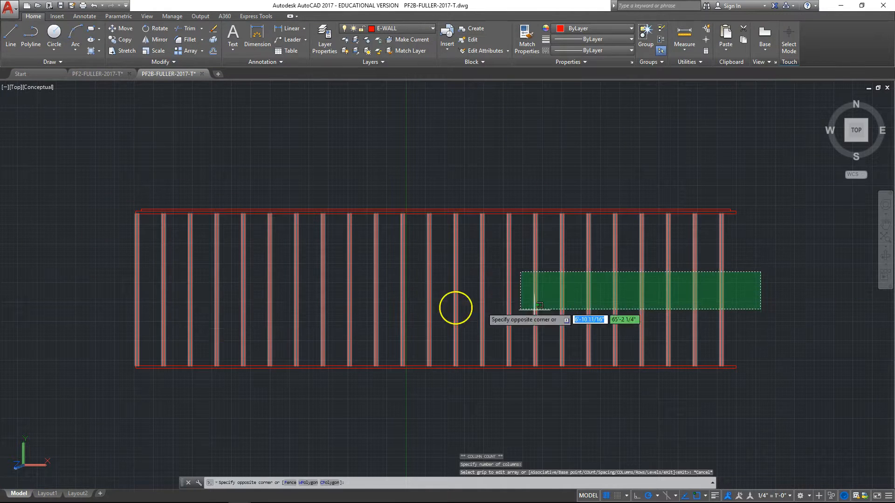
click(112, 313)
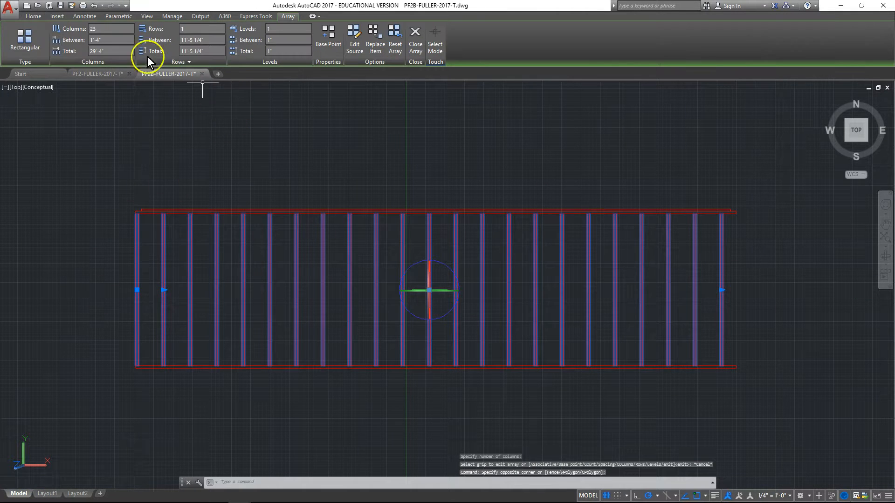
click(33, 16)
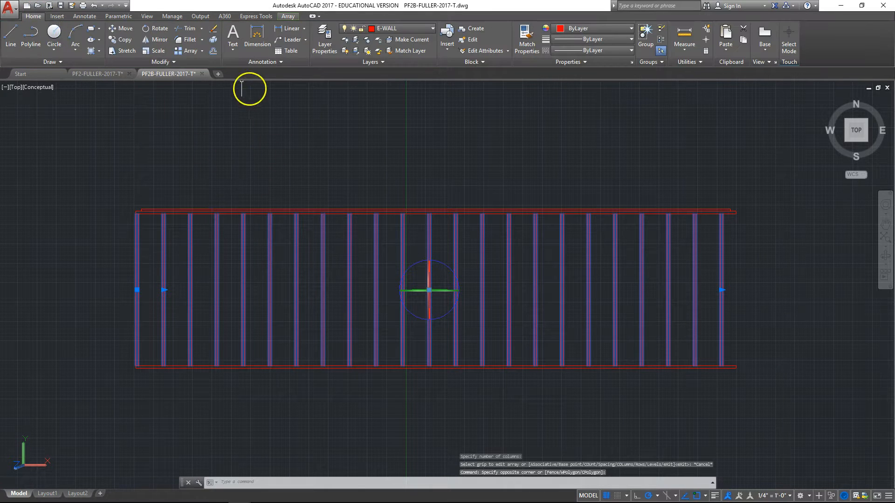
click(215, 39)
key(Escape)
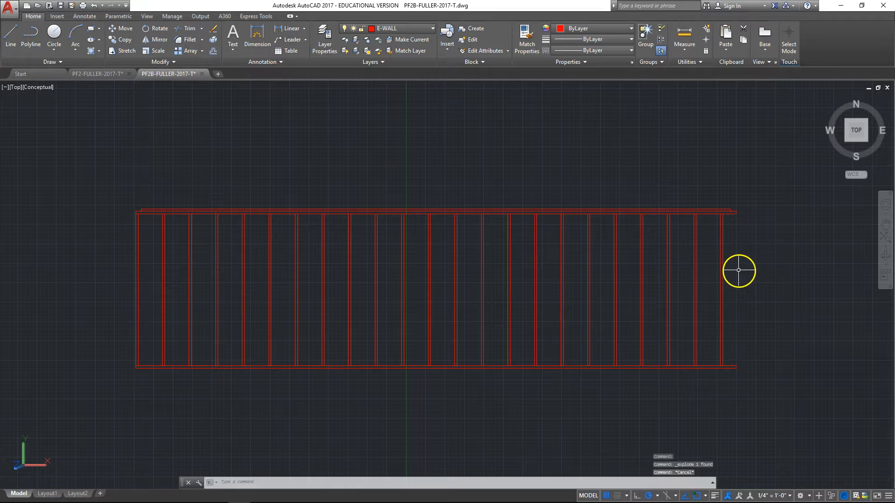
Step: Copy the last stud's two lines from its upper right corner to the lower right corner of the lower top plate, closing the wall's right end
click(123, 40)
click(728, 240)
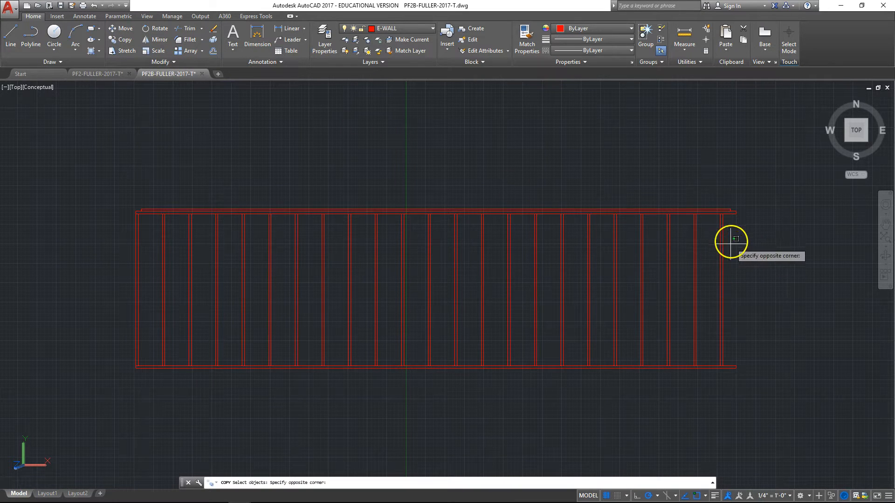
click(716, 268)
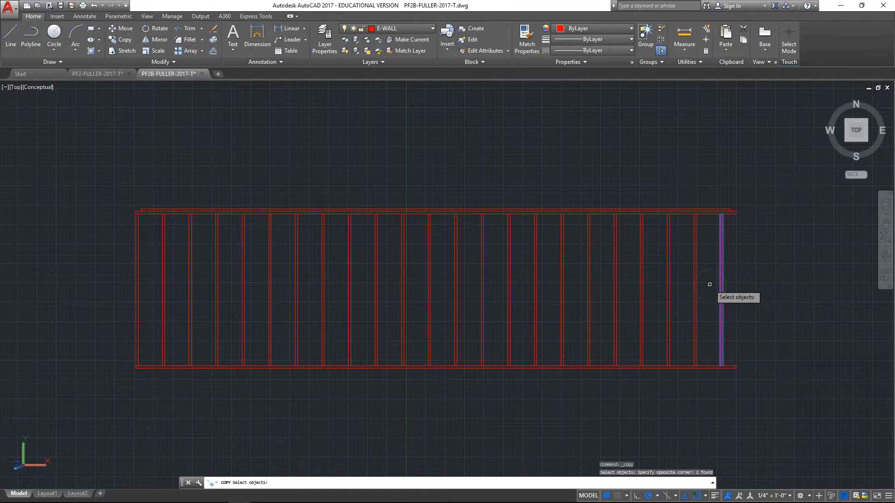
key(Return)
scroll(723, 278, up, 5)
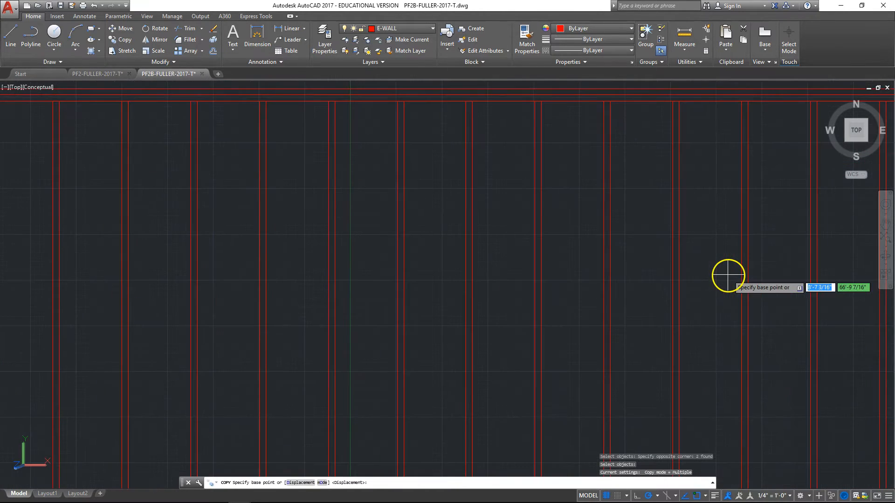
scroll(798, 248, down, 5)
middle_drag(800, 247, 439, 266)
scroll(244, 184, up, 4)
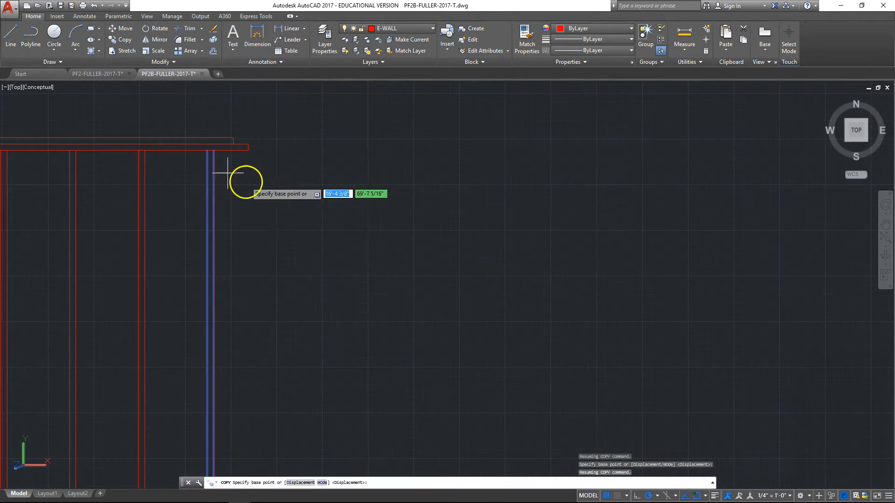
click(212, 150)
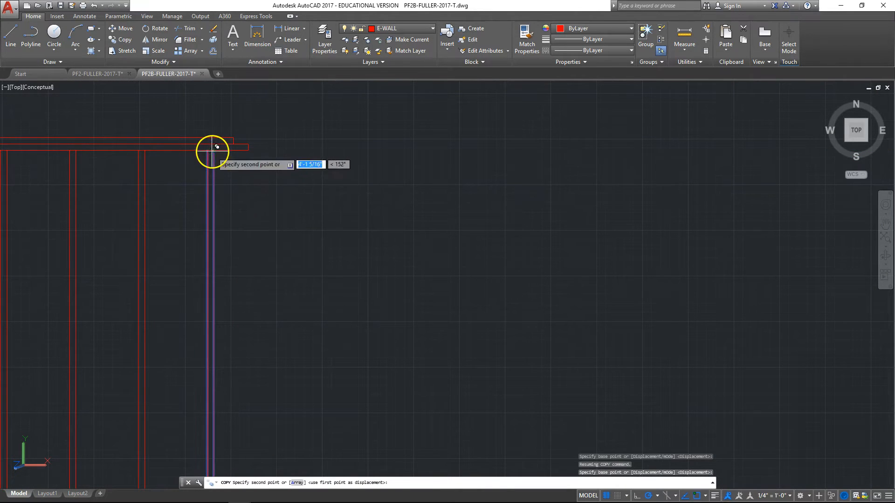
click(248, 150)
key(Escape)
scroll(381, 250, down, 4)
middle_drag(311, 297, 429, 300)
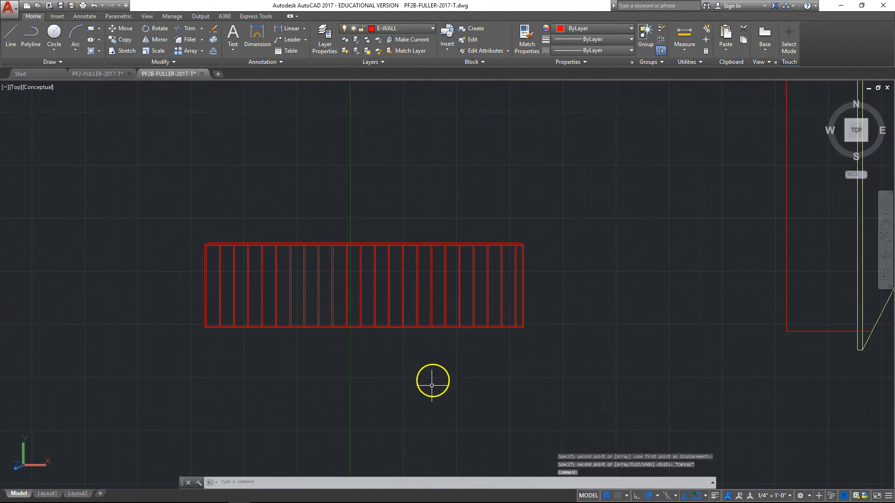